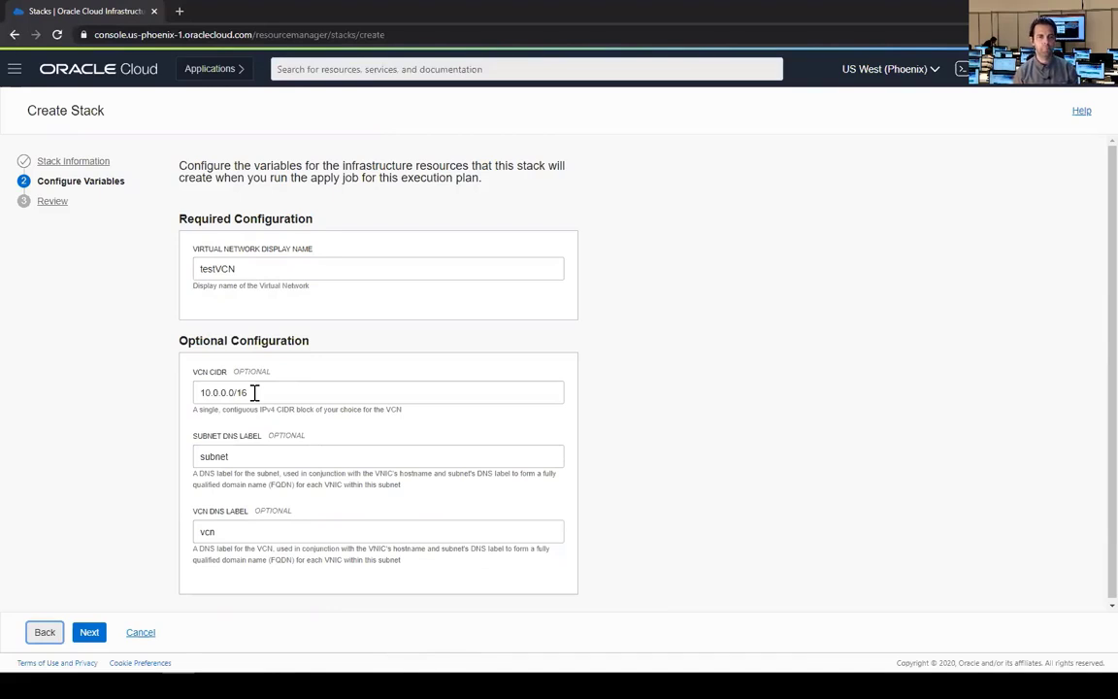
# Create the DemoVCN stack with the default variable values and run a Plan job on it
pyautogui.click(87, 632)
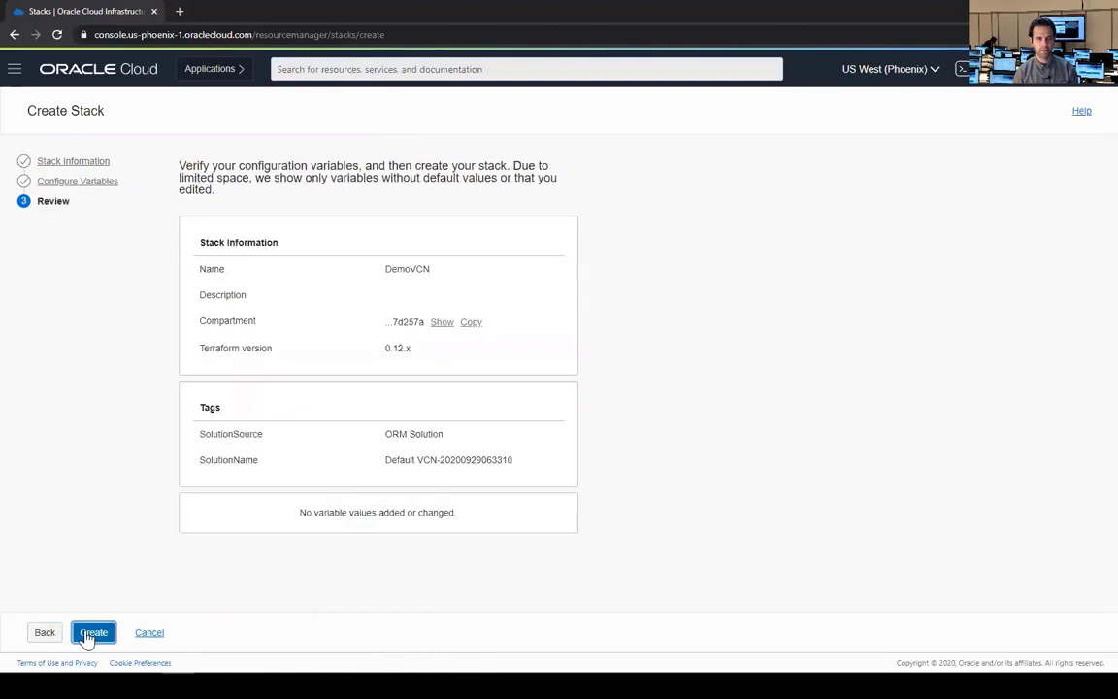
pyautogui.click(89, 633)
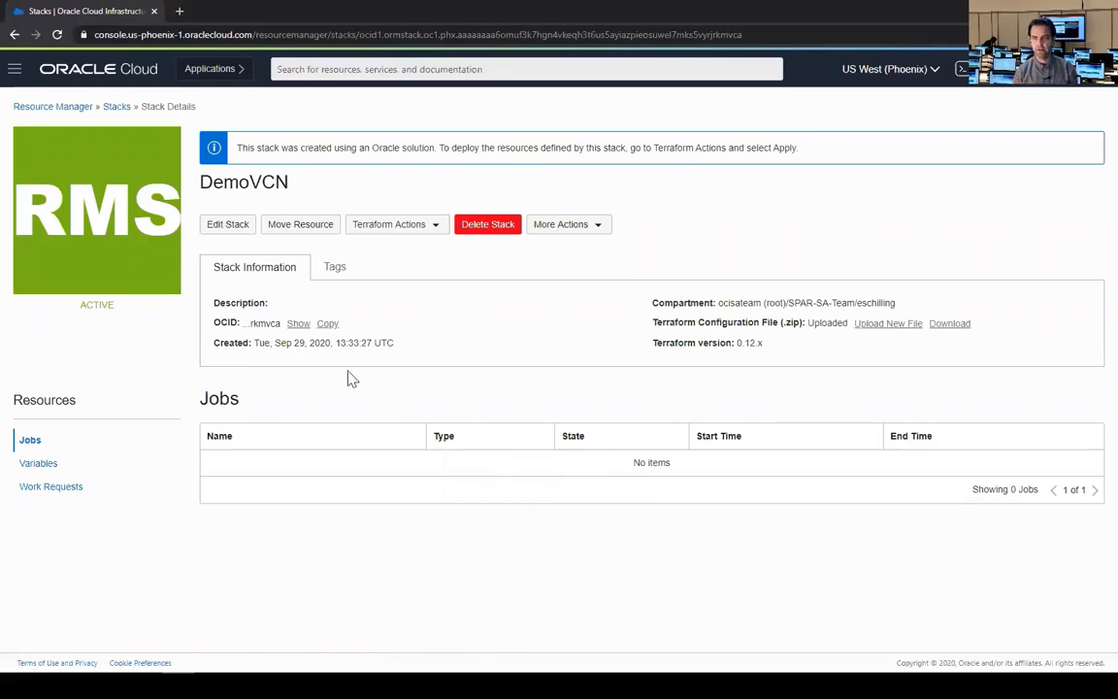
pyautogui.click(389, 226)
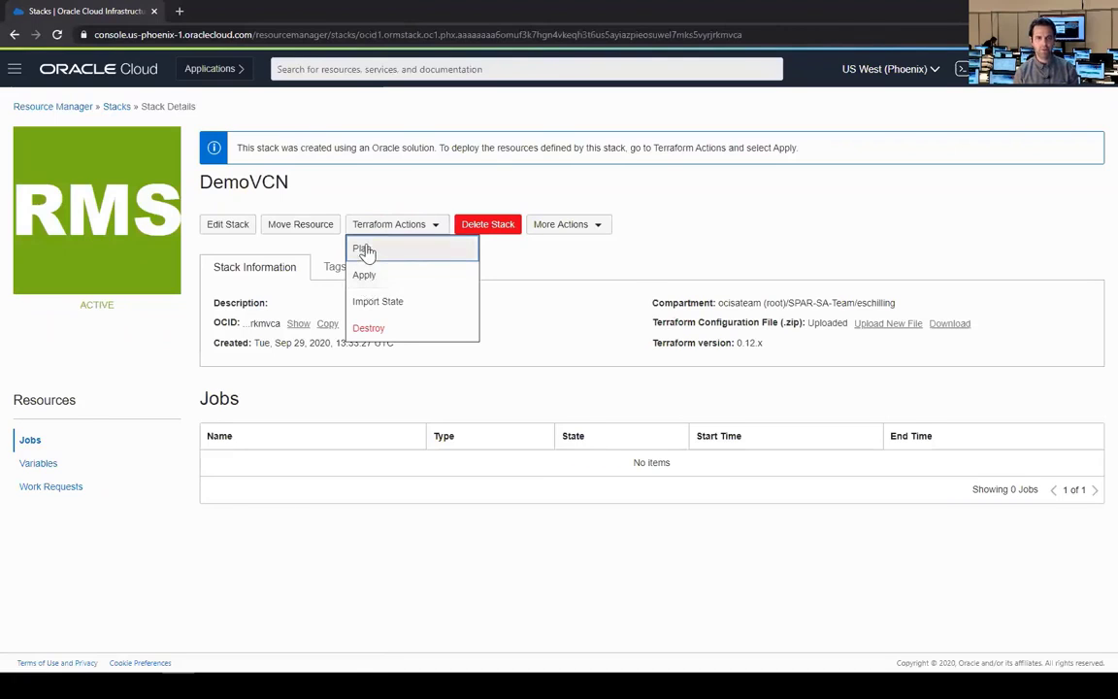
pyautogui.click(365, 250)
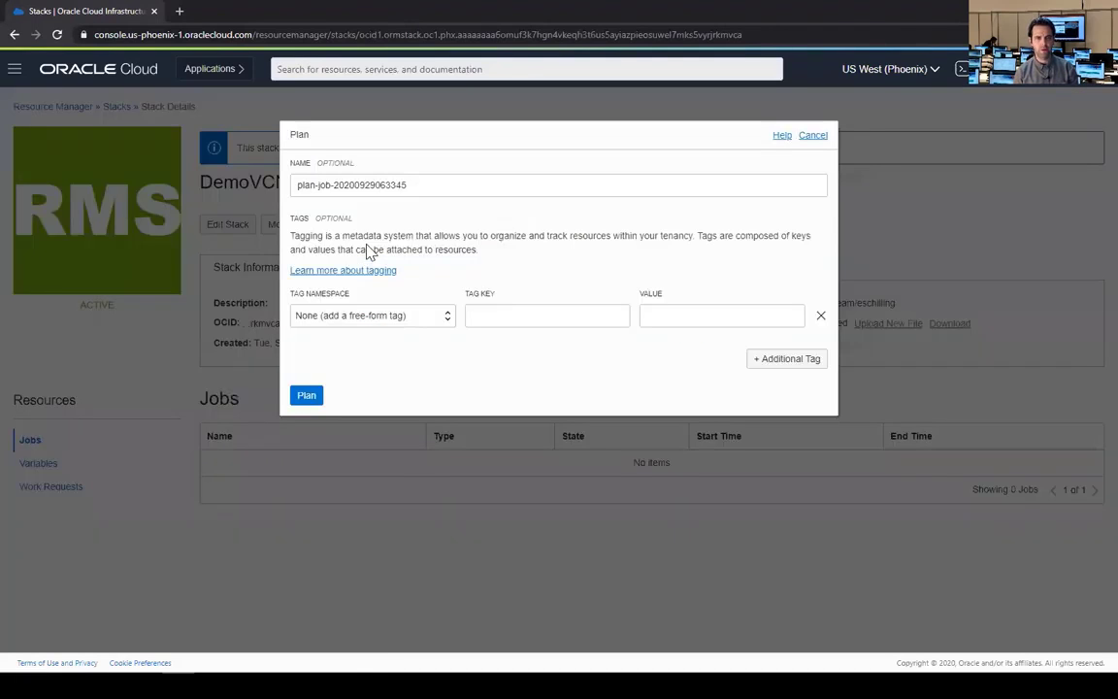
pyautogui.click(306, 394)
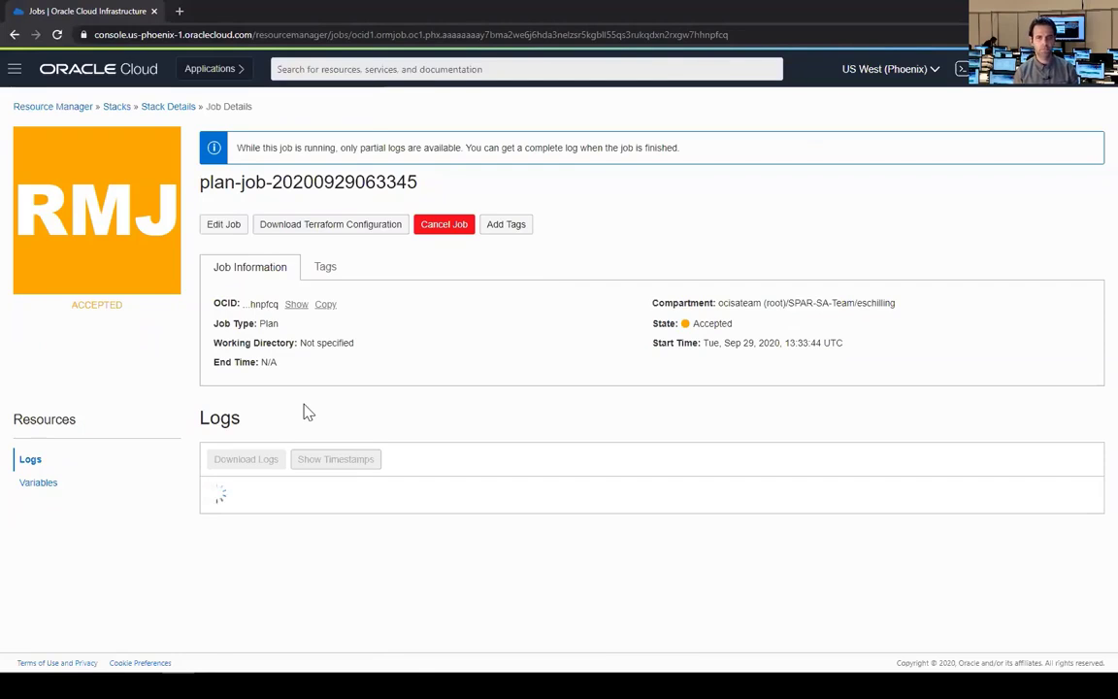
# Examine the plan job's log through to its end to check which network resources it would create
pyautogui.scroll(-10, 382, 529)
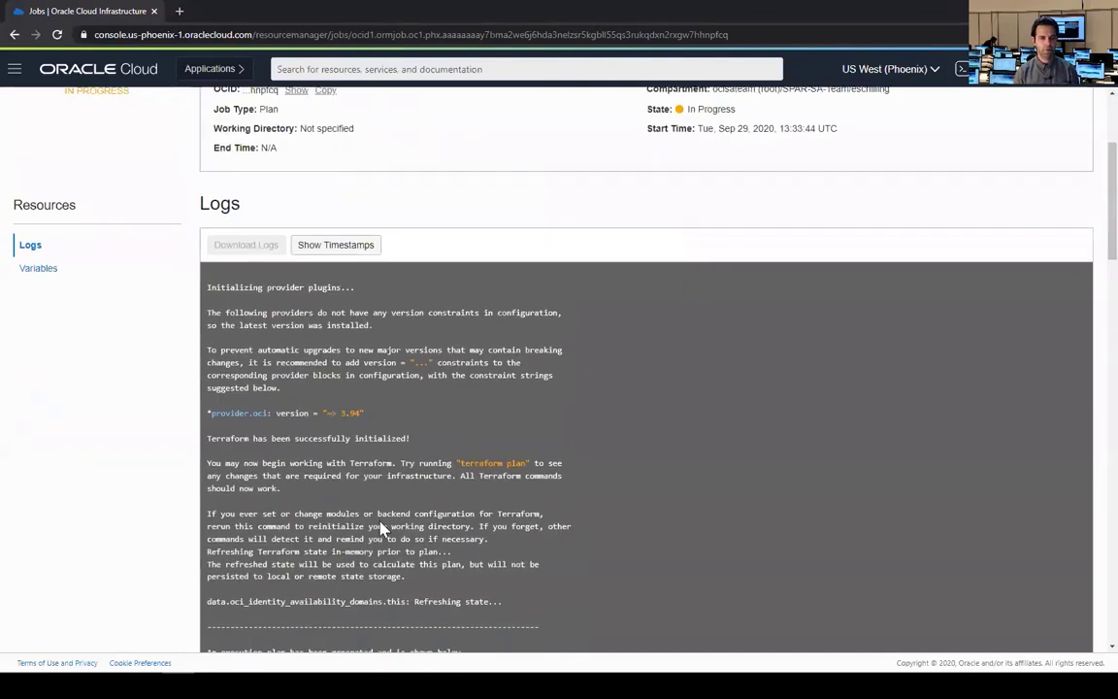
pyautogui.scroll(-2, 381, 524)
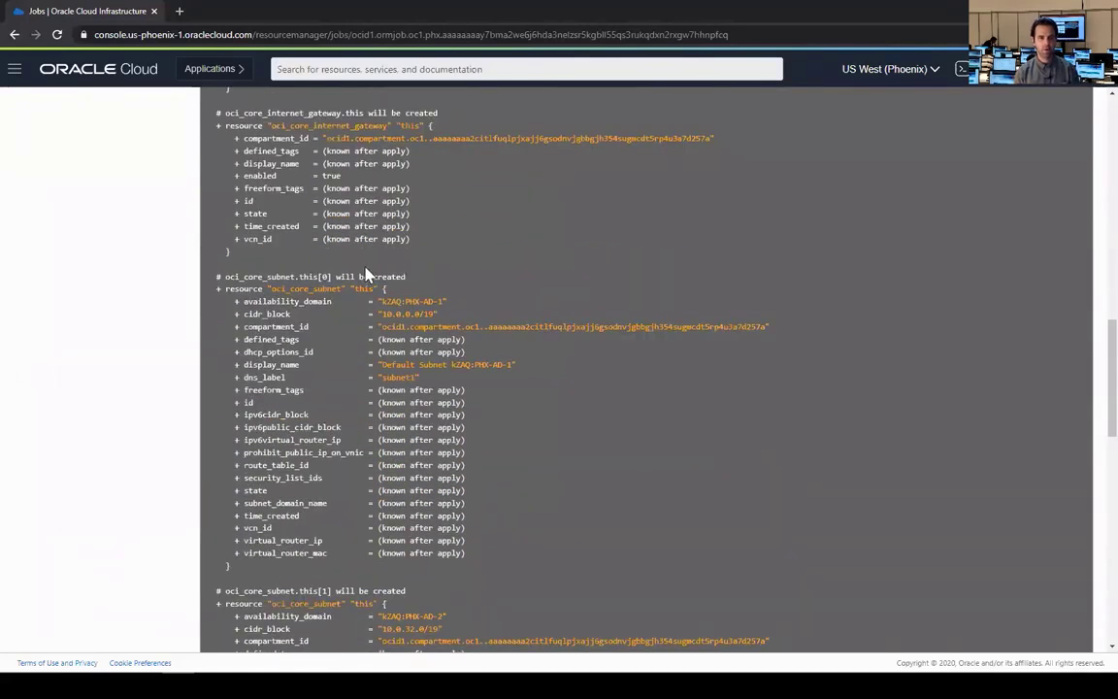
pyautogui.scroll(-11, 367, 276)
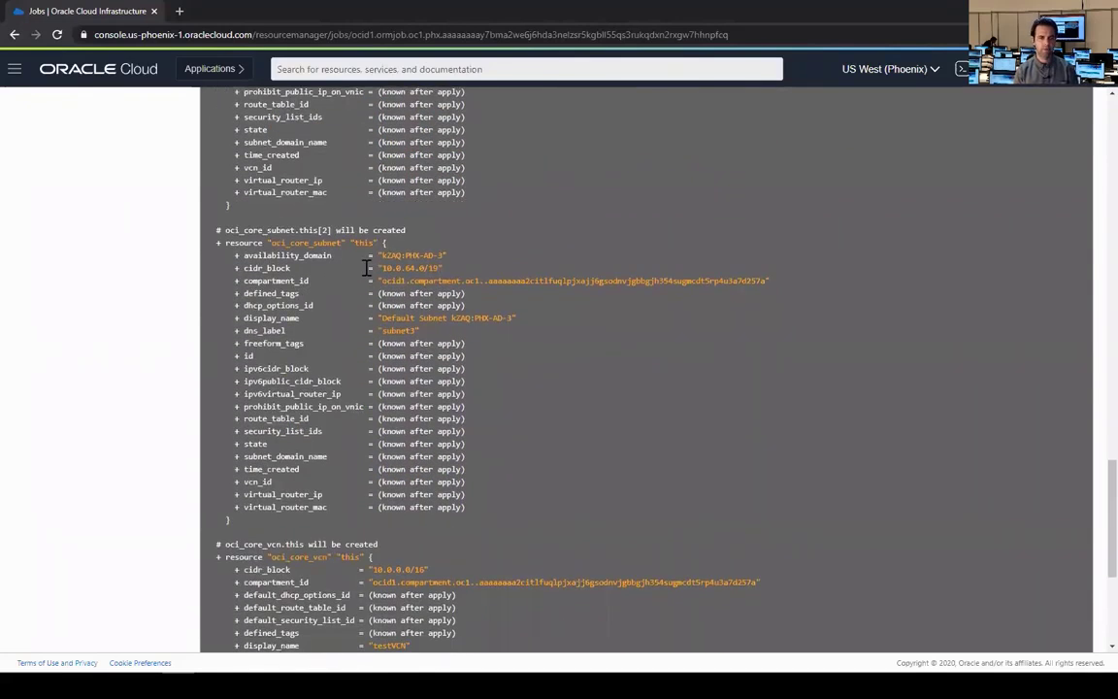
pyautogui.scroll(-5, 367, 270)
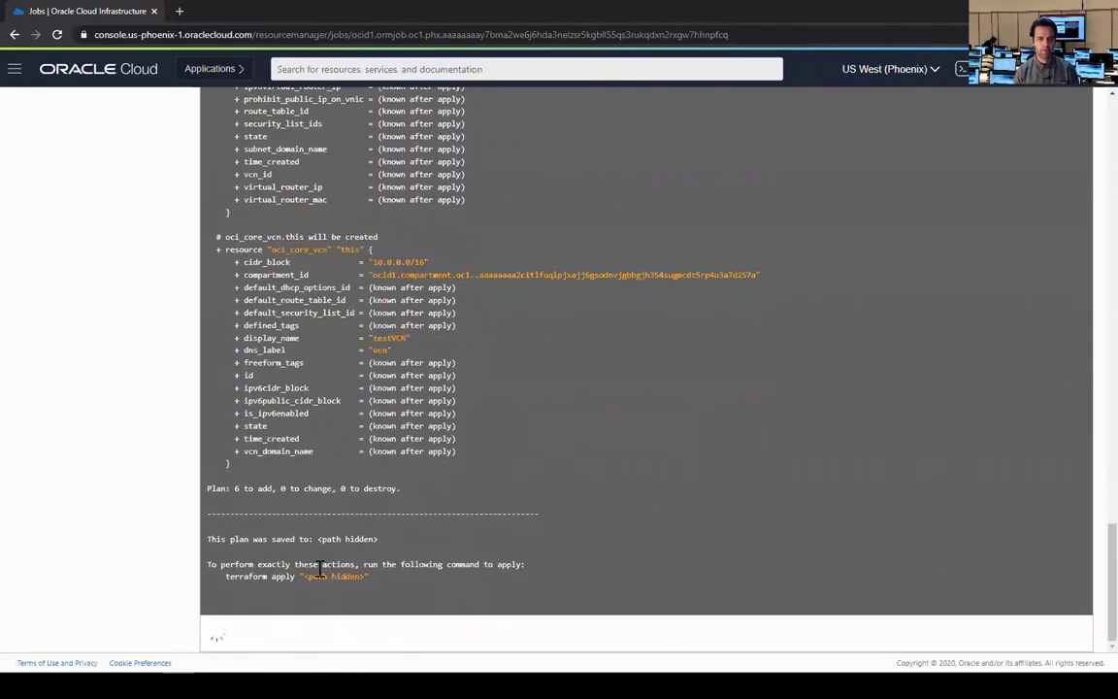
pyautogui.scroll(20, 292, 495)
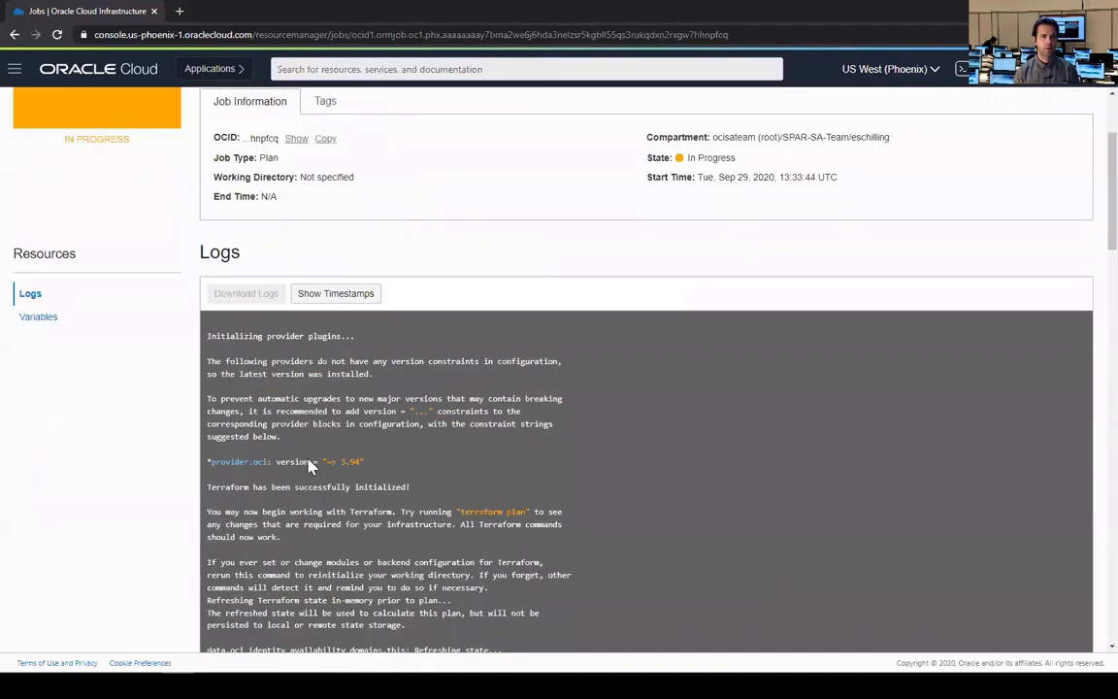
pyautogui.scroll(3, 205, 162)
# Run an Apply job on the DemoVCN stack with automatic approval and review its log through the outputs
pyautogui.click(155, 108)
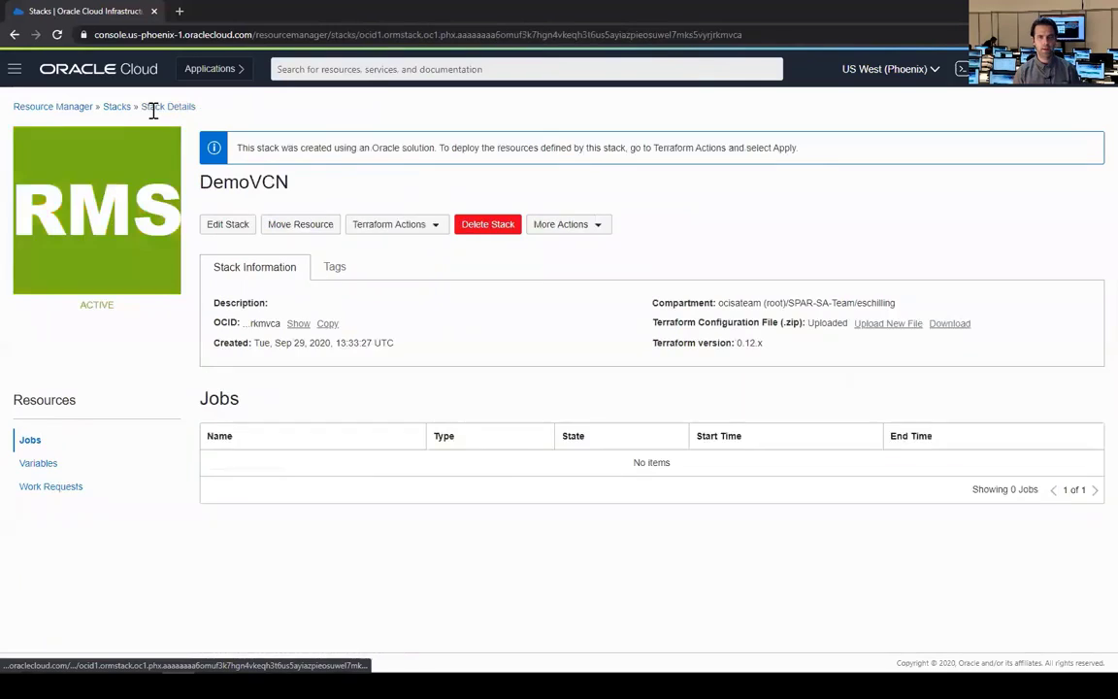
pyautogui.click(391, 227)
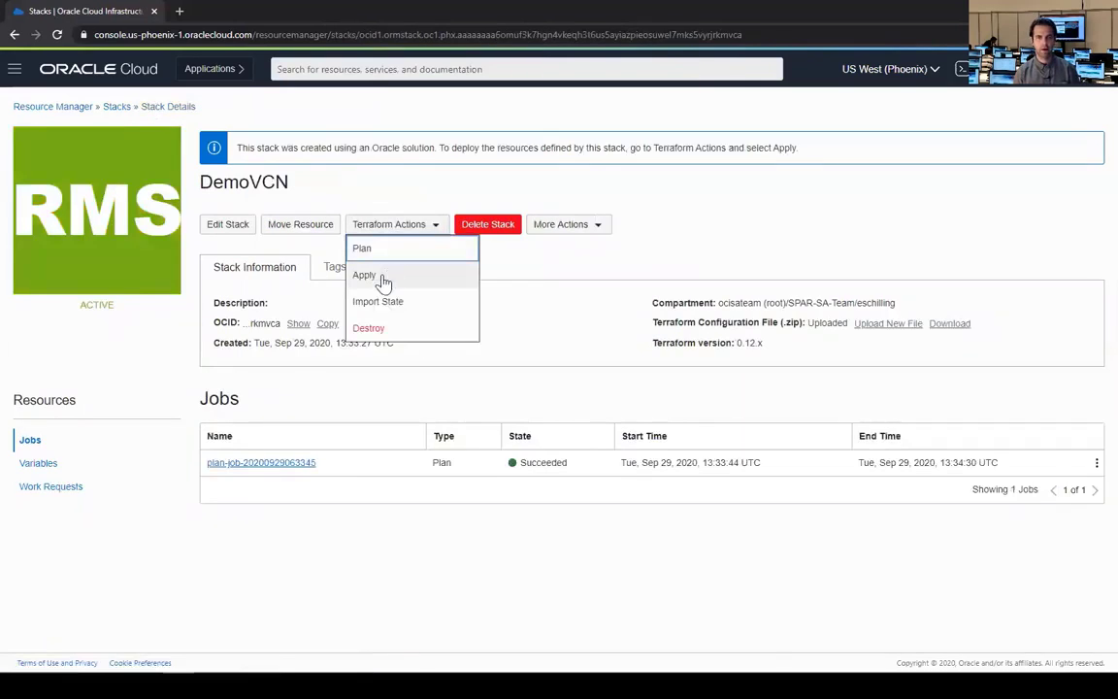
pyautogui.click(383, 277)
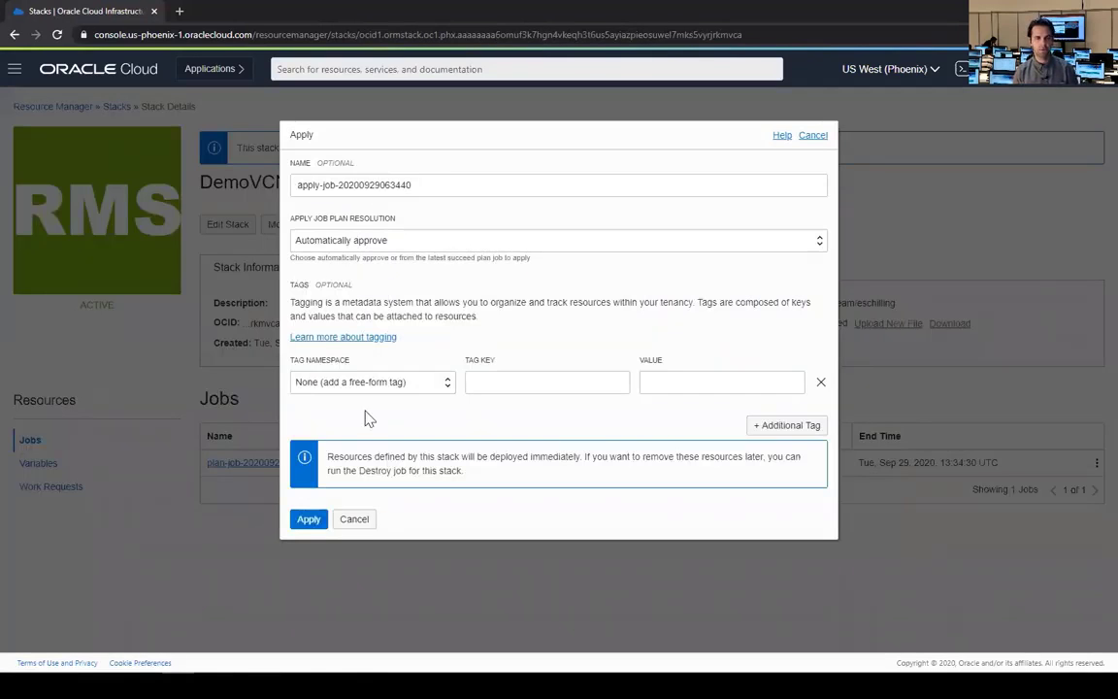
pyautogui.click(311, 522)
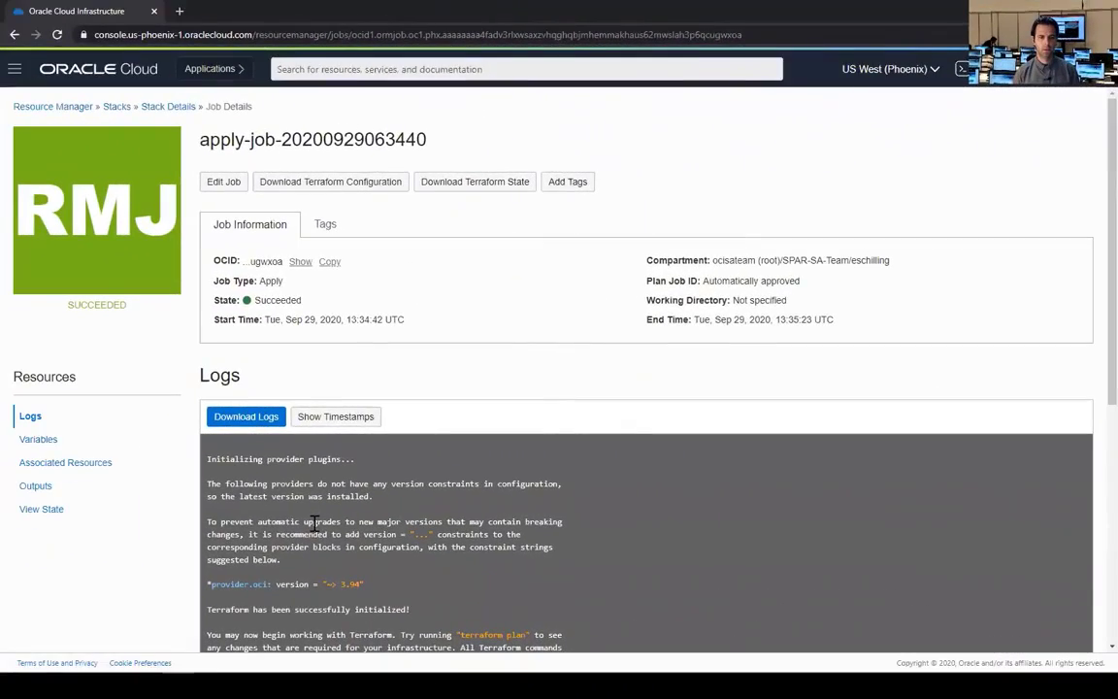
pyautogui.scroll(-5, 315, 564)
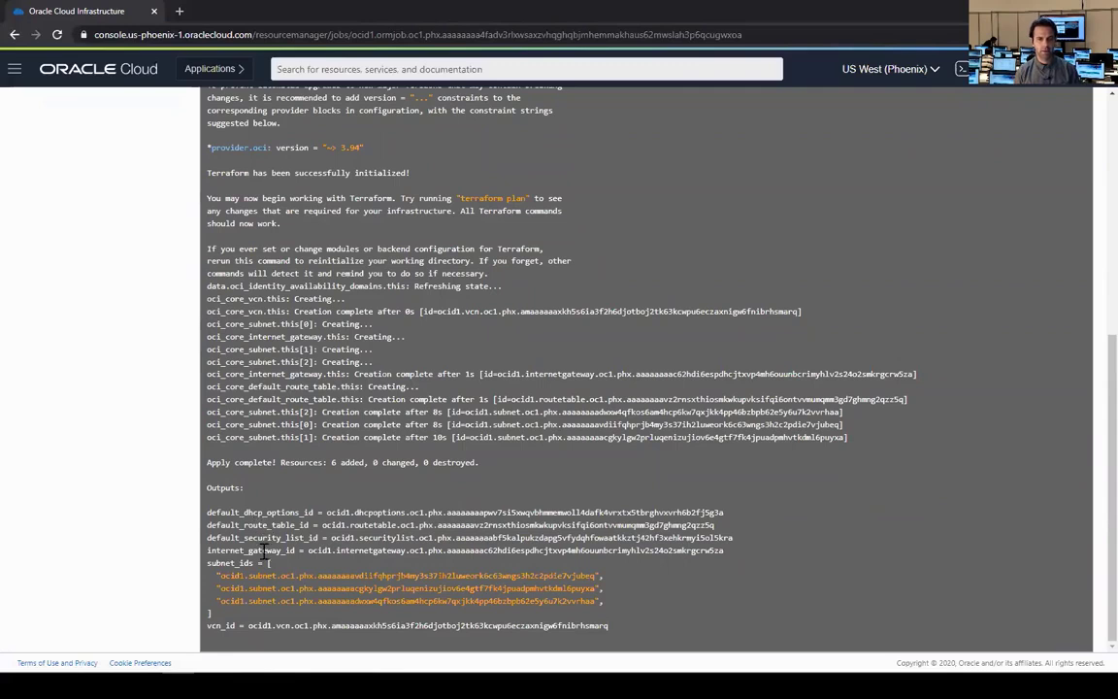
pyautogui.scroll(5, 262, 550)
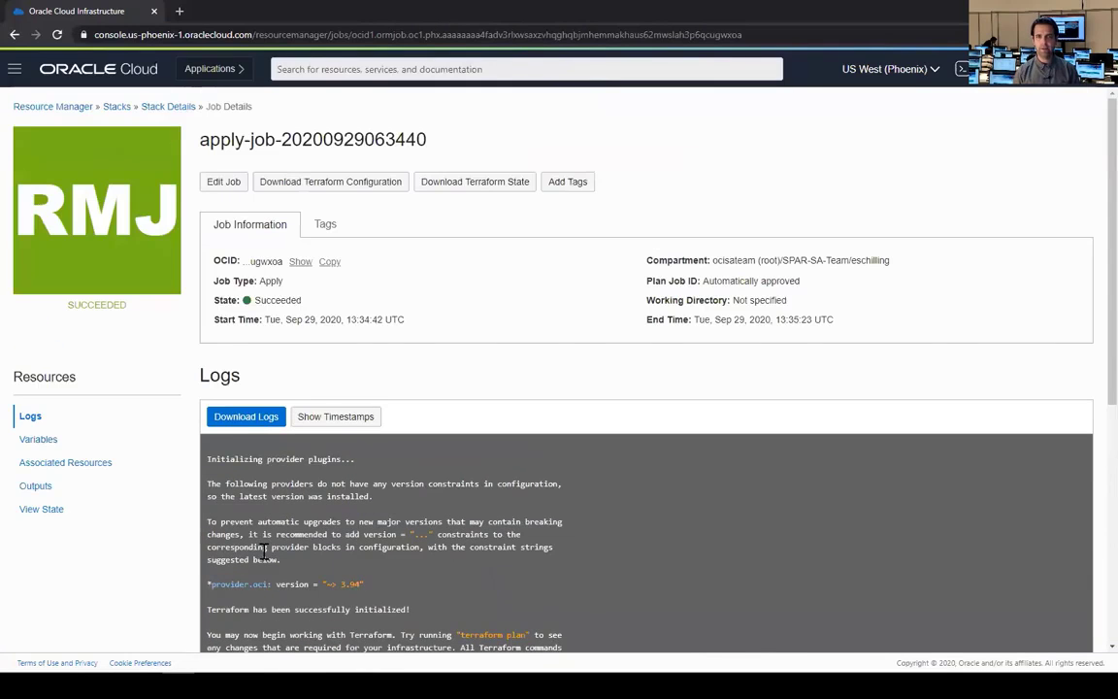
# Start a new stack from the Terraform configuration file orm-lbass-demo.zip, name it SampleWebApp, and proceed to its variables
pyautogui.click(116, 109)
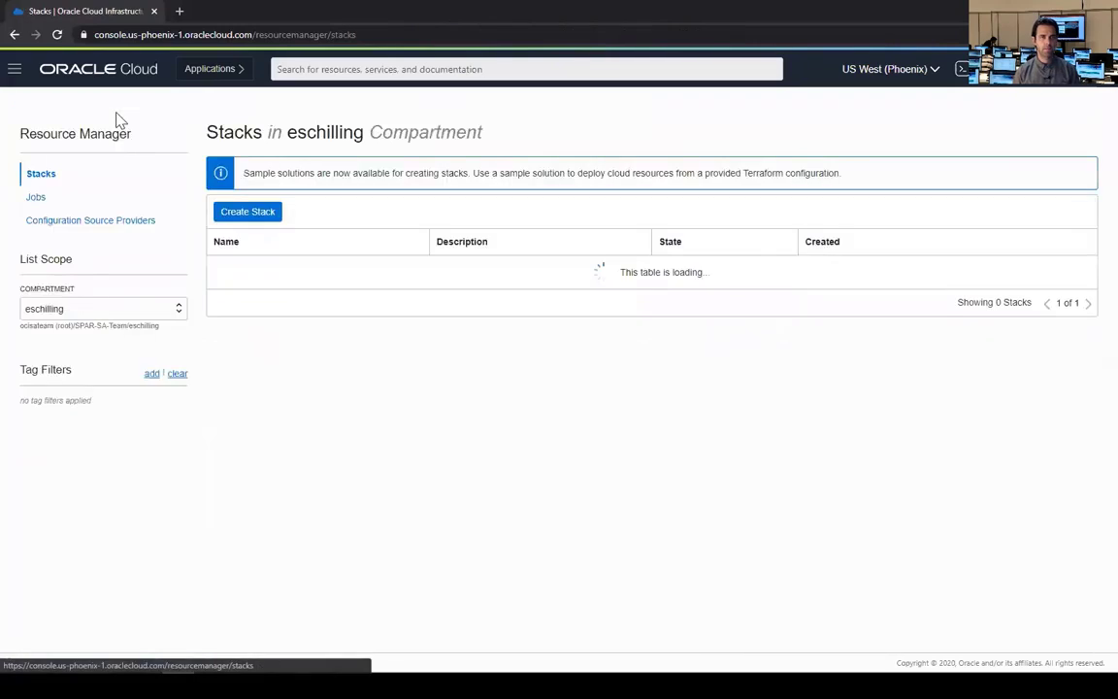
pyautogui.click(255, 223)
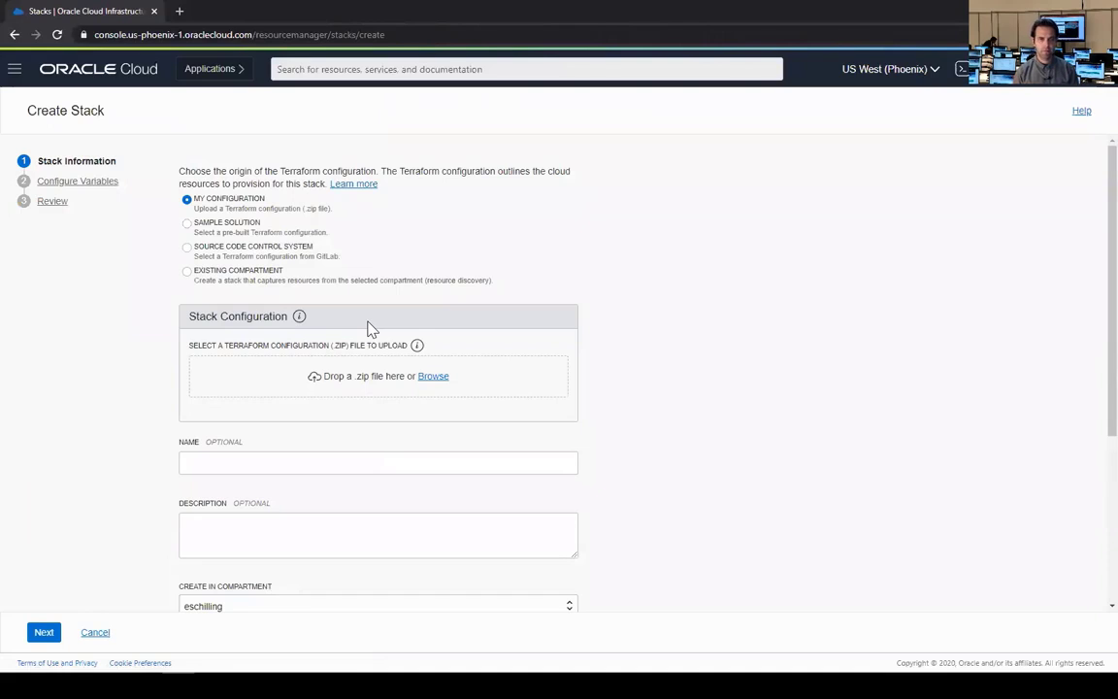
pyautogui.click(433, 377)
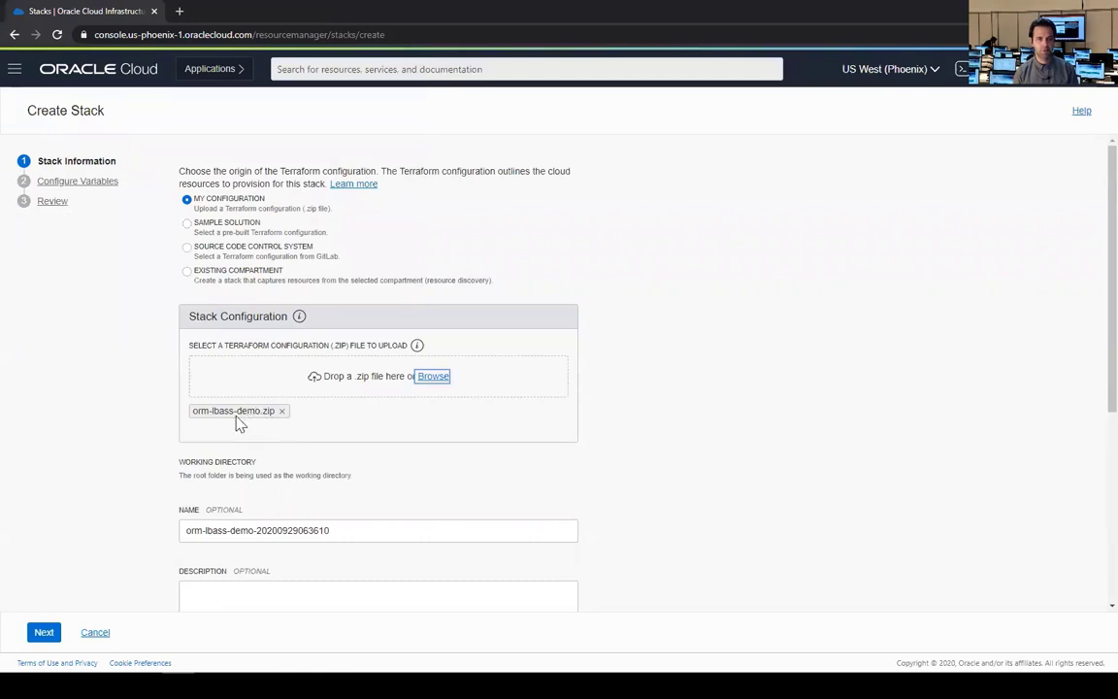
pyautogui.moveTo(346, 533); pyautogui.dragTo(161, 502)
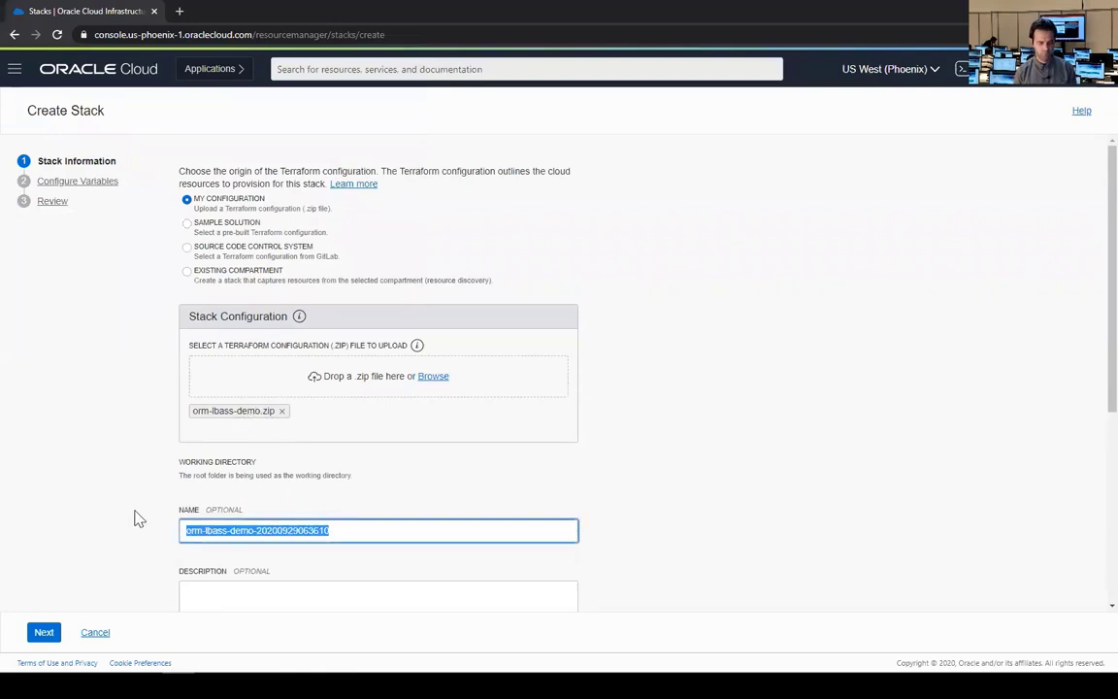
pyautogui.write('SampleWe')
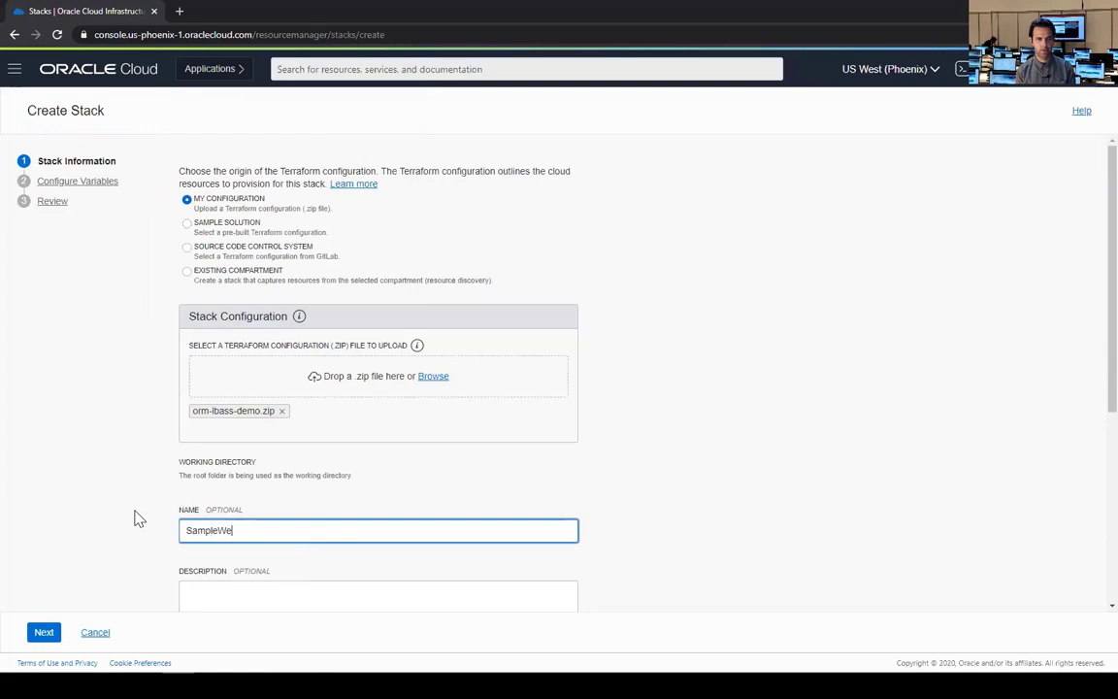
pyautogui.write('bApp')
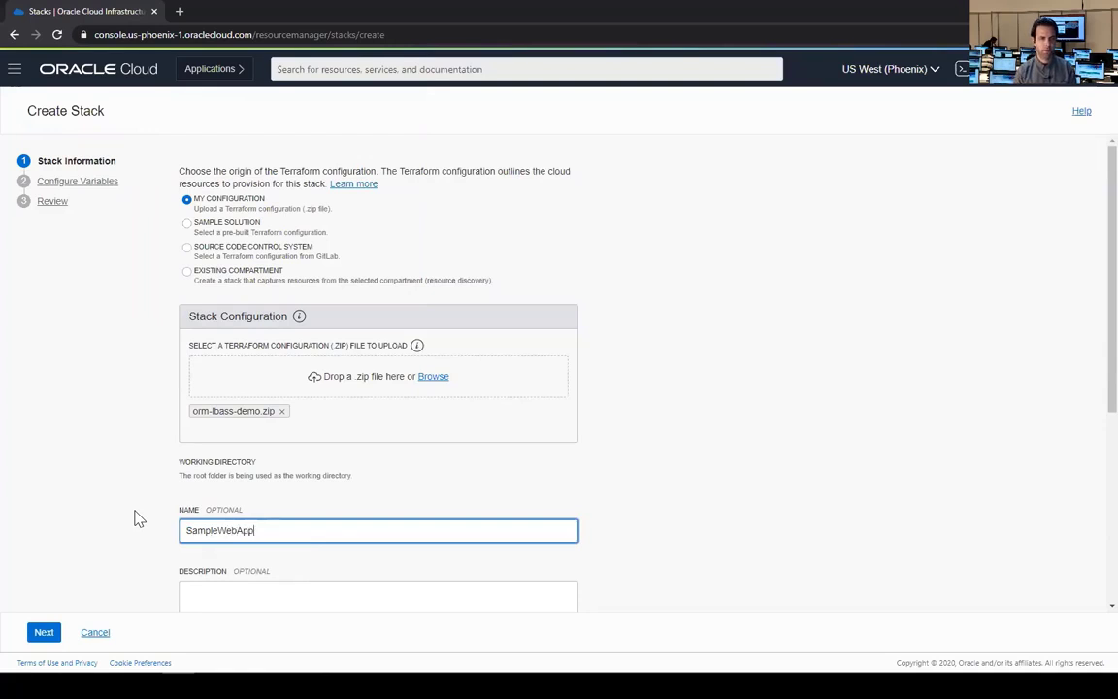
pyautogui.click(43, 632)
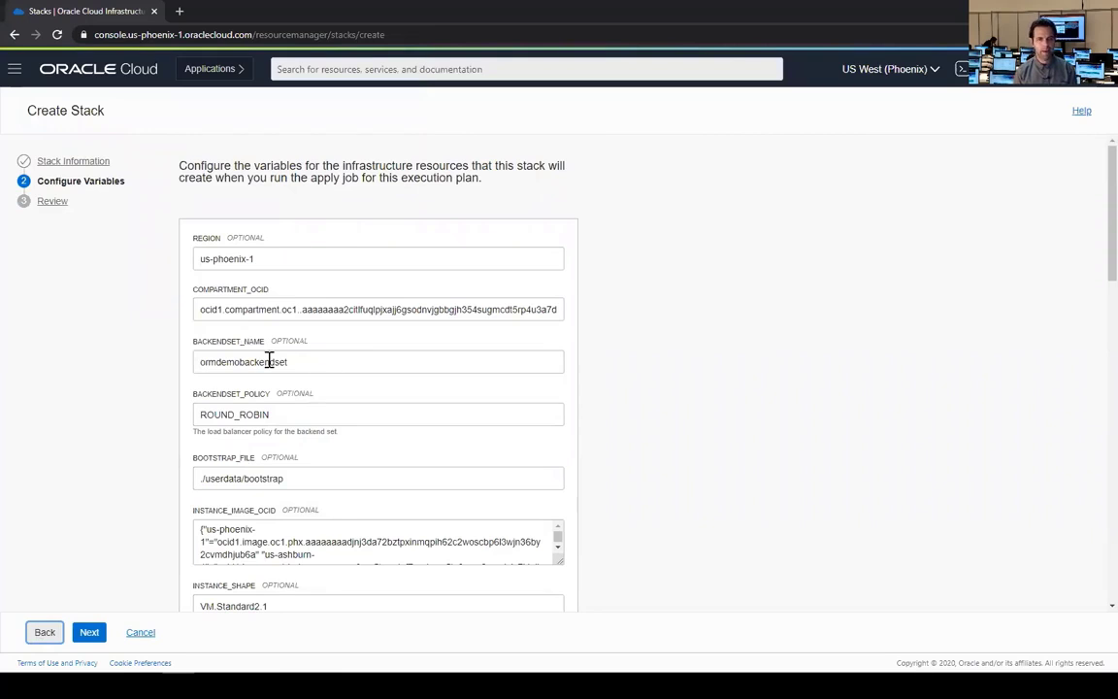
# Enter the SSH public key, keep the other variables at their defaults, and create the SampleWebApp stack
pyautogui.scroll(-2, 242, 359)
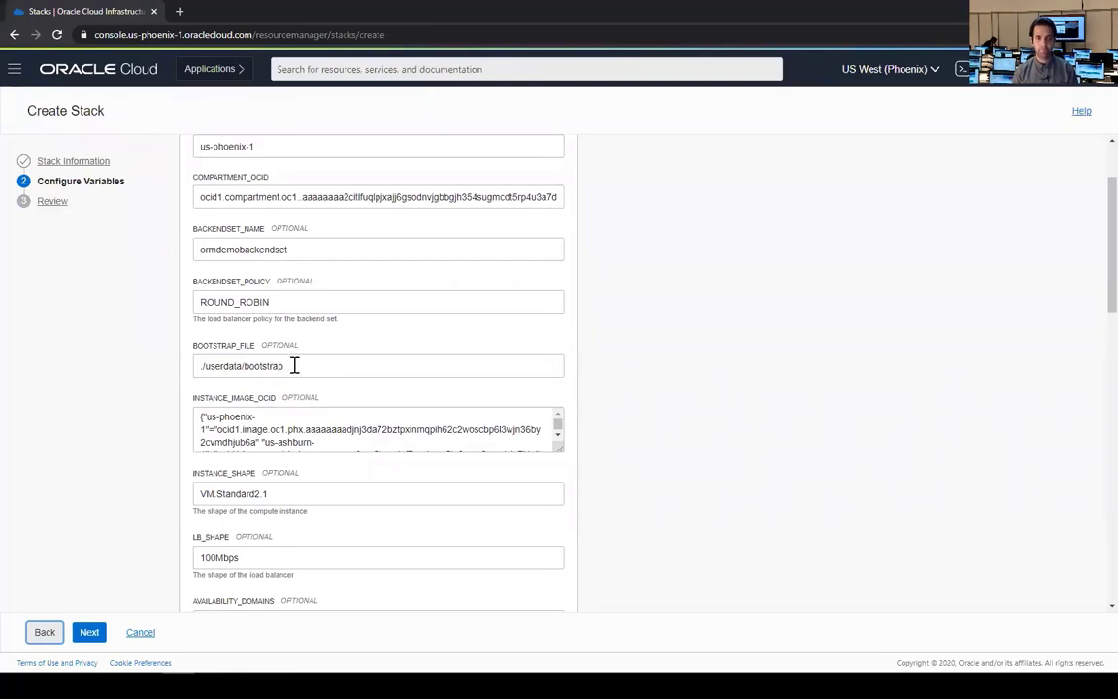
pyautogui.scroll(-4, 294, 365)
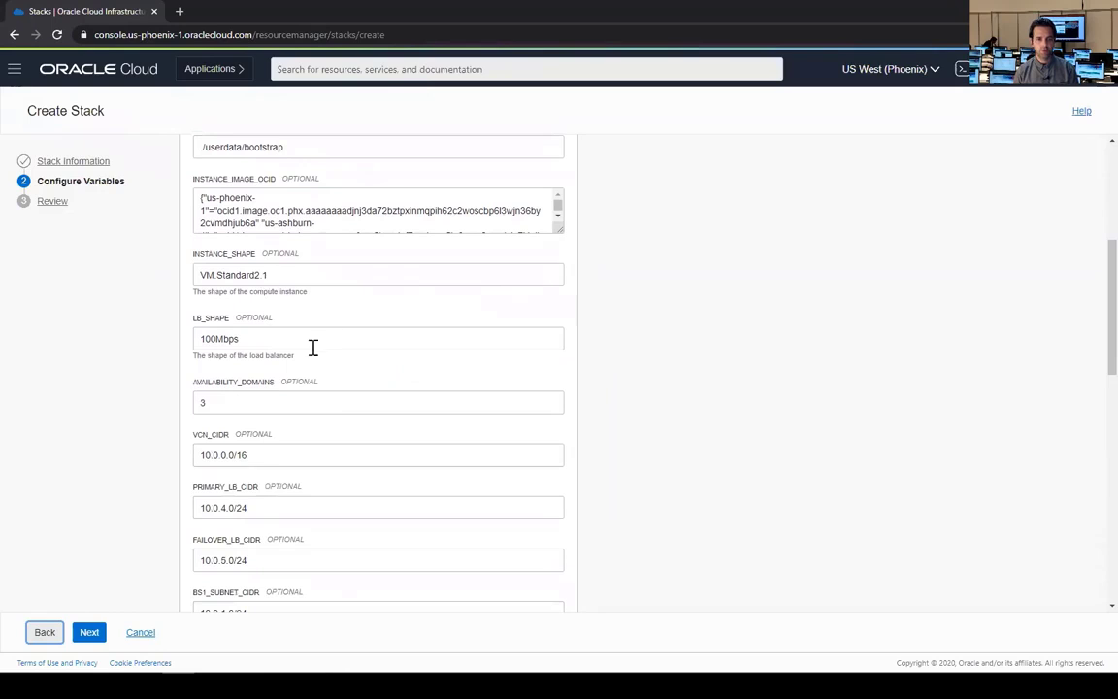
pyautogui.scroll(-8, 277, 351)
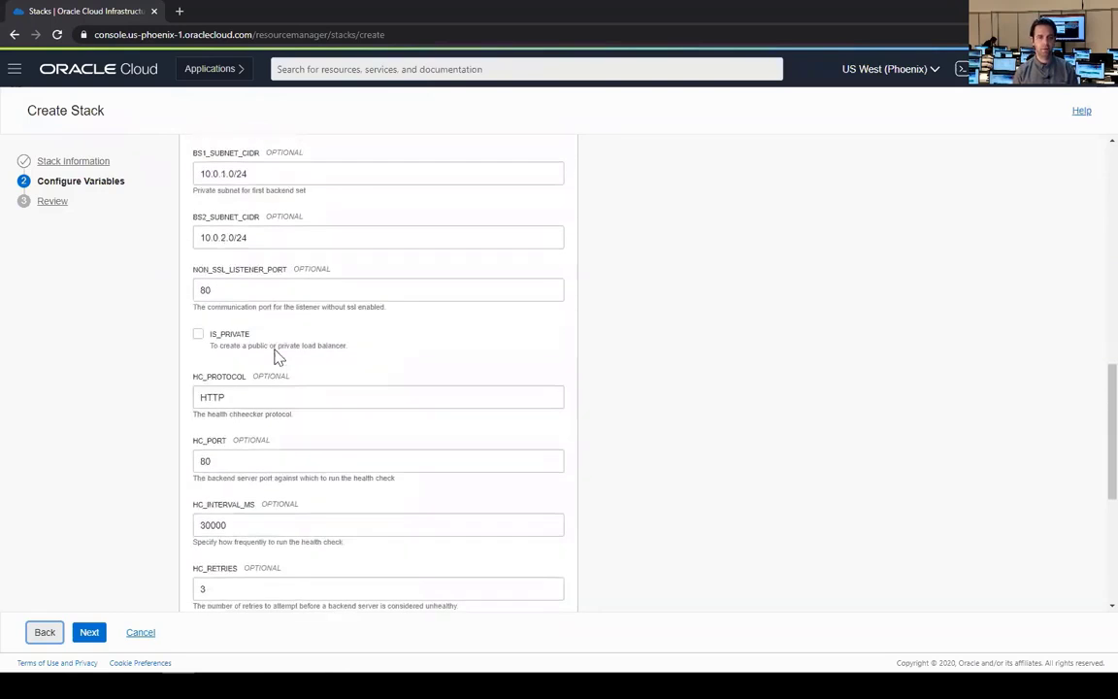
pyautogui.scroll(-7, 276, 357)
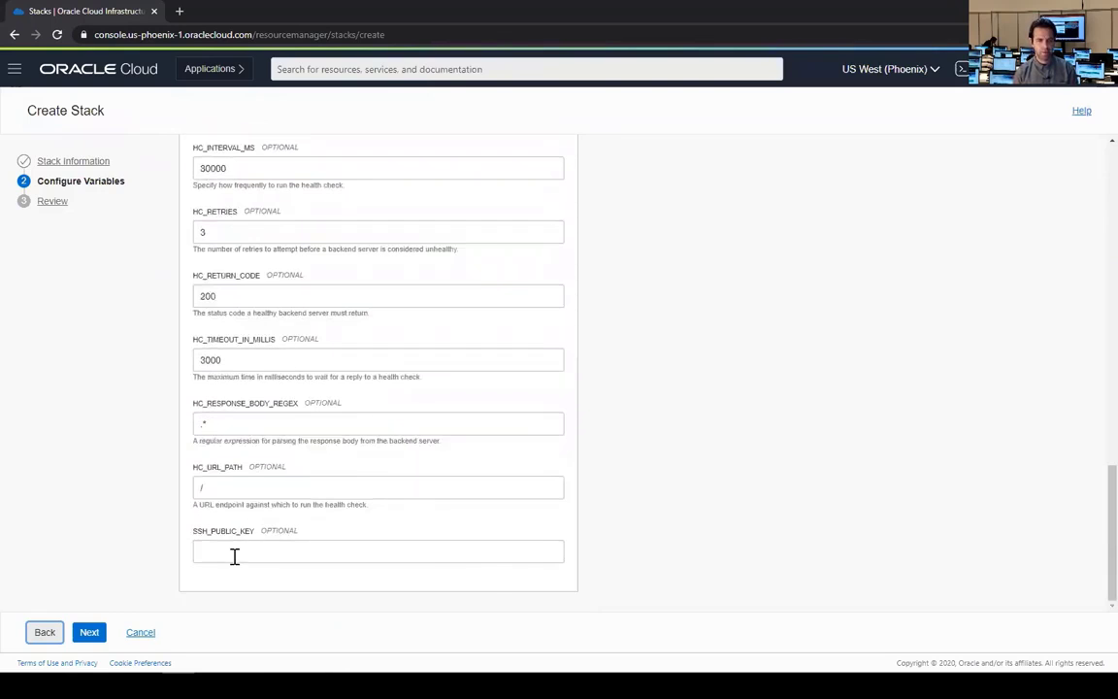
pyautogui.click(233, 555)
pyautogui.click(225, 582)
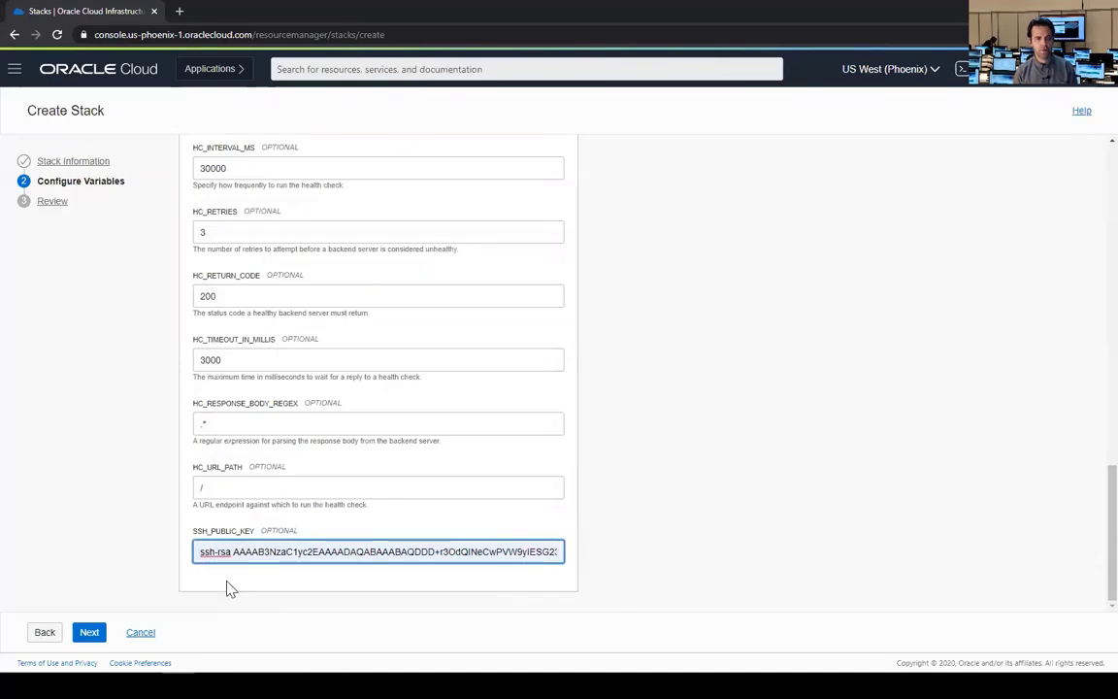
pyautogui.click(90, 633)
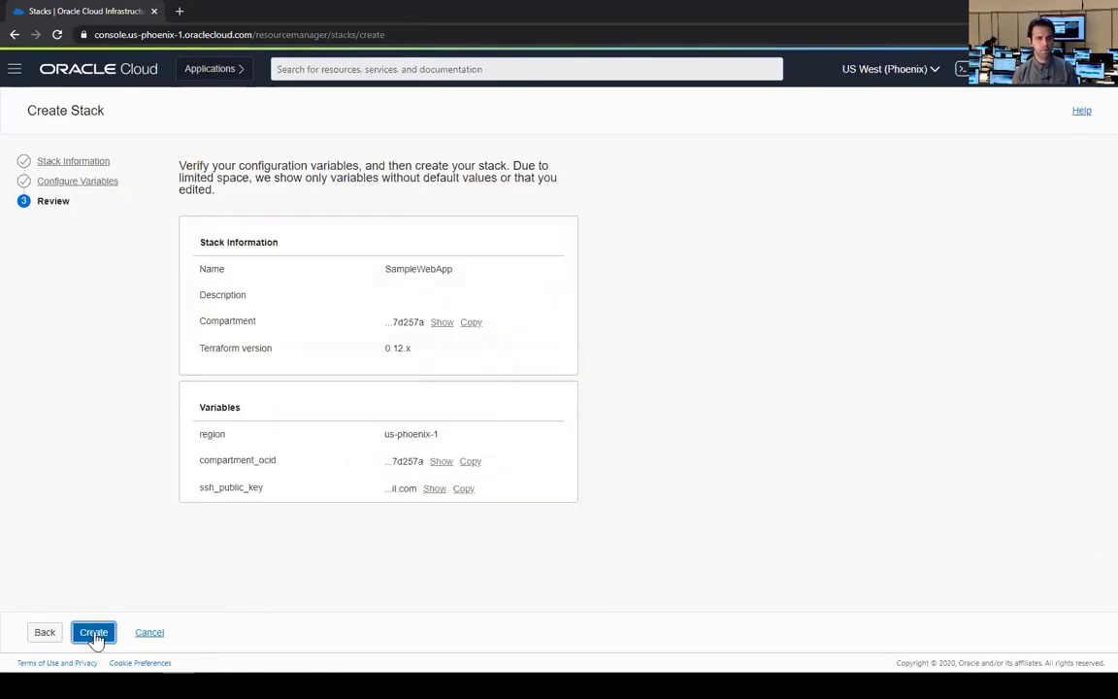
pyautogui.click(94, 635)
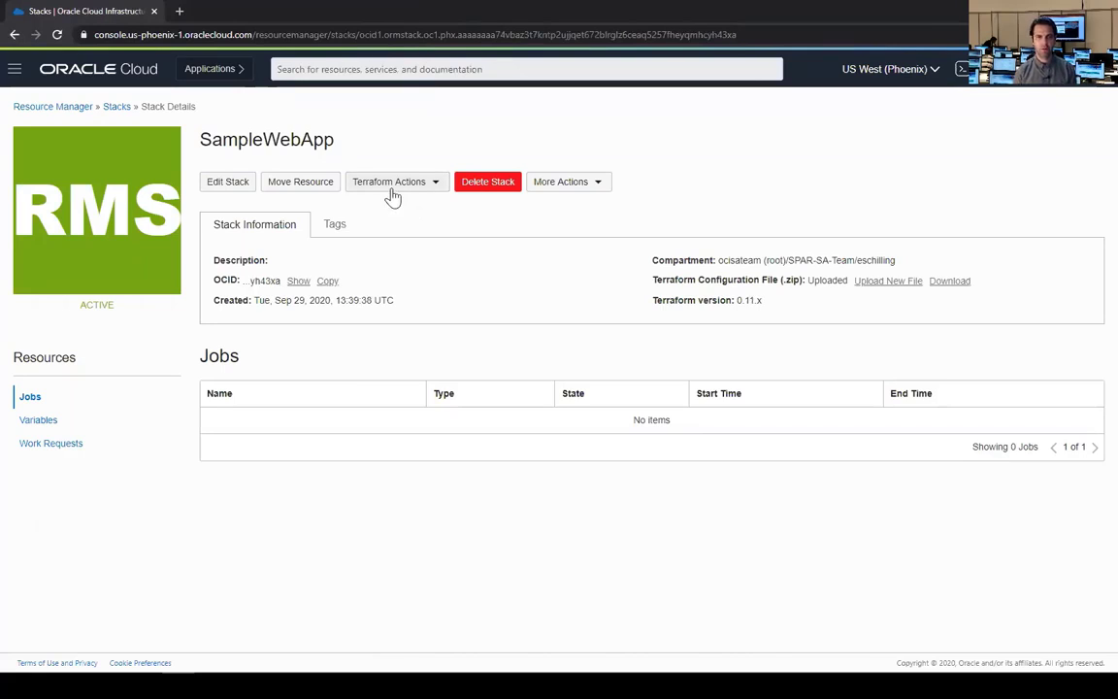
# Run an Apply job on the SampleWebApp stack with automatic approval and review its log through the outputs
pyautogui.click(392, 194)
pyautogui.click(369, 241)
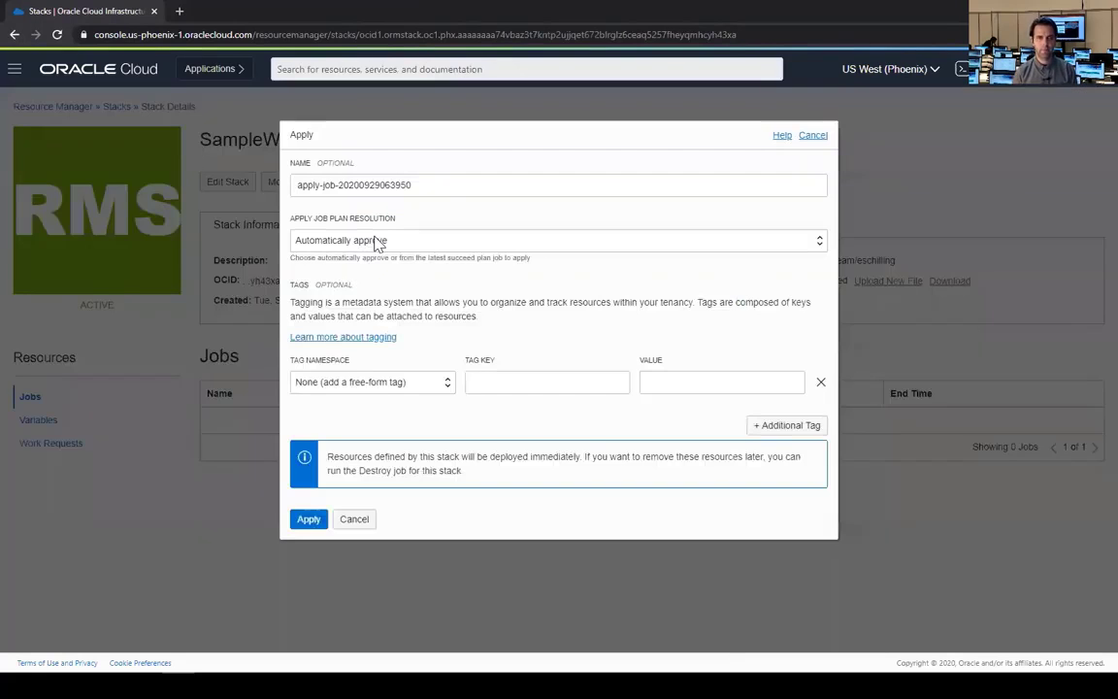
pyautogui.click(306, 519)
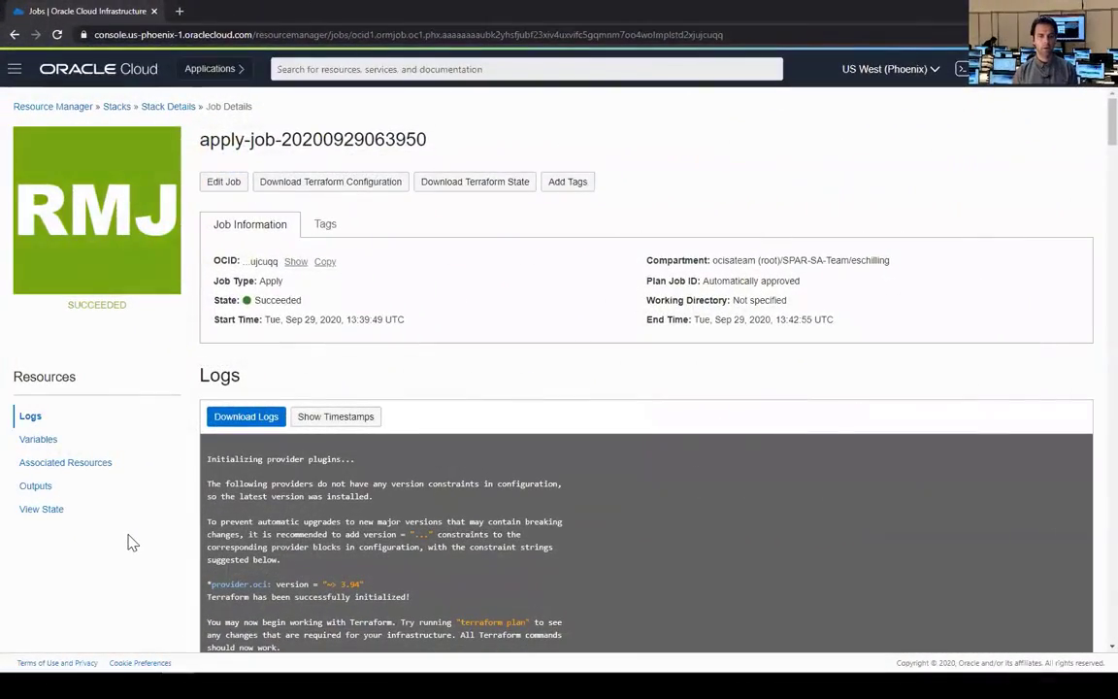
pyautogui.scroll(-20, 132, 542)
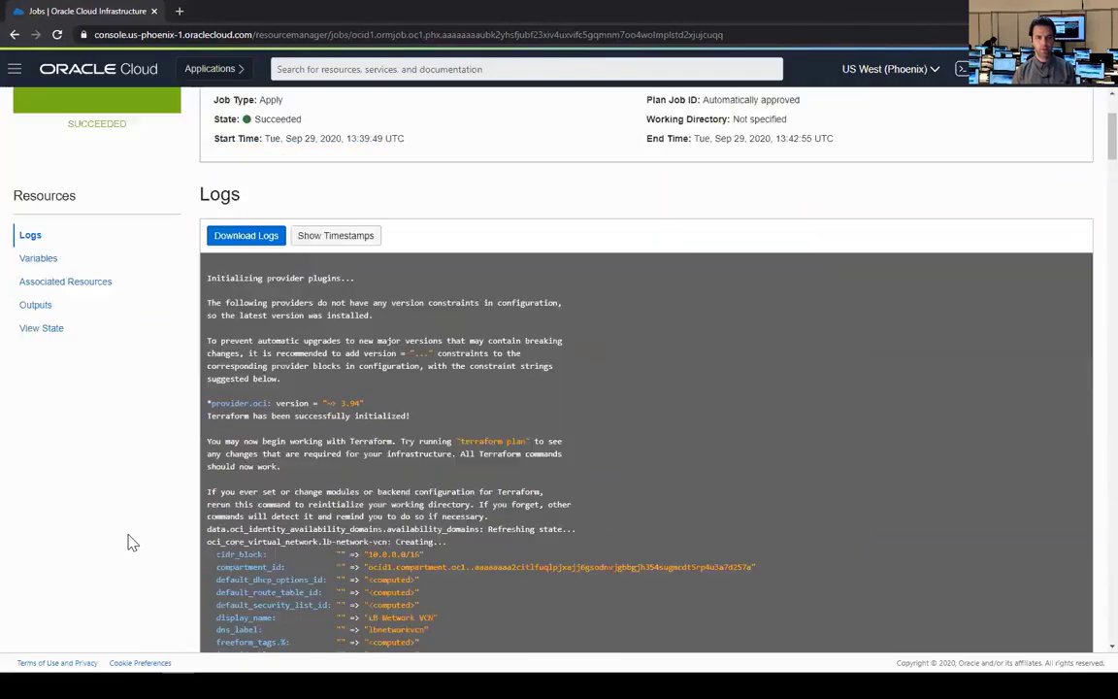
pyautogui.scroll(-15, 132, 542)
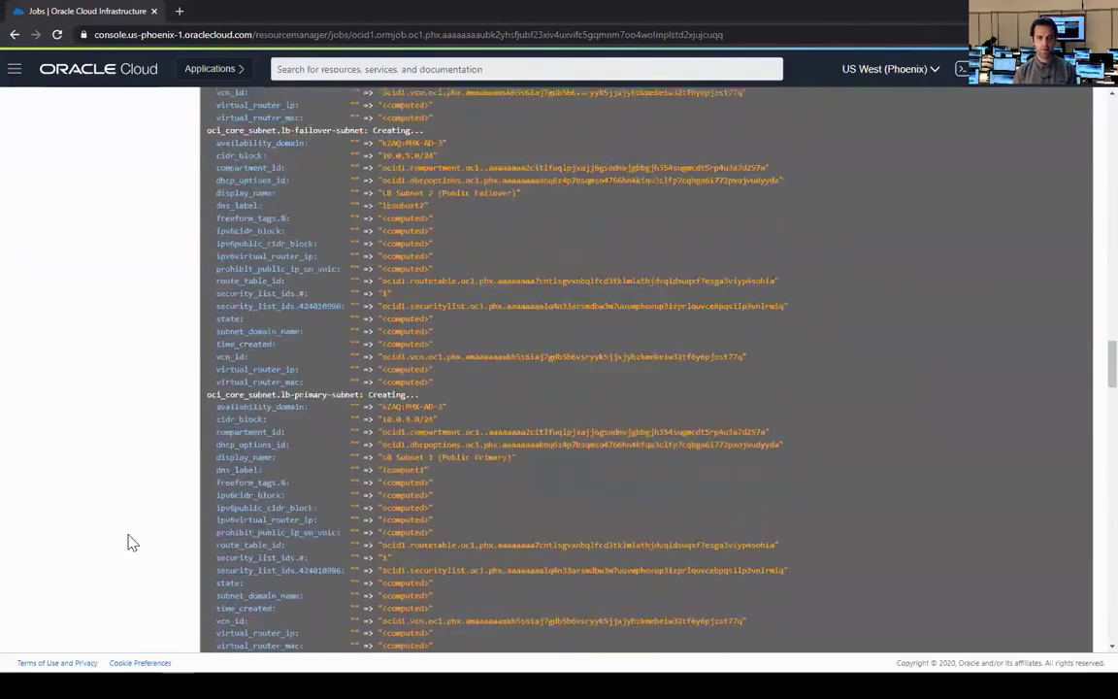
pyautogui.scroll(-15, 132, 542)
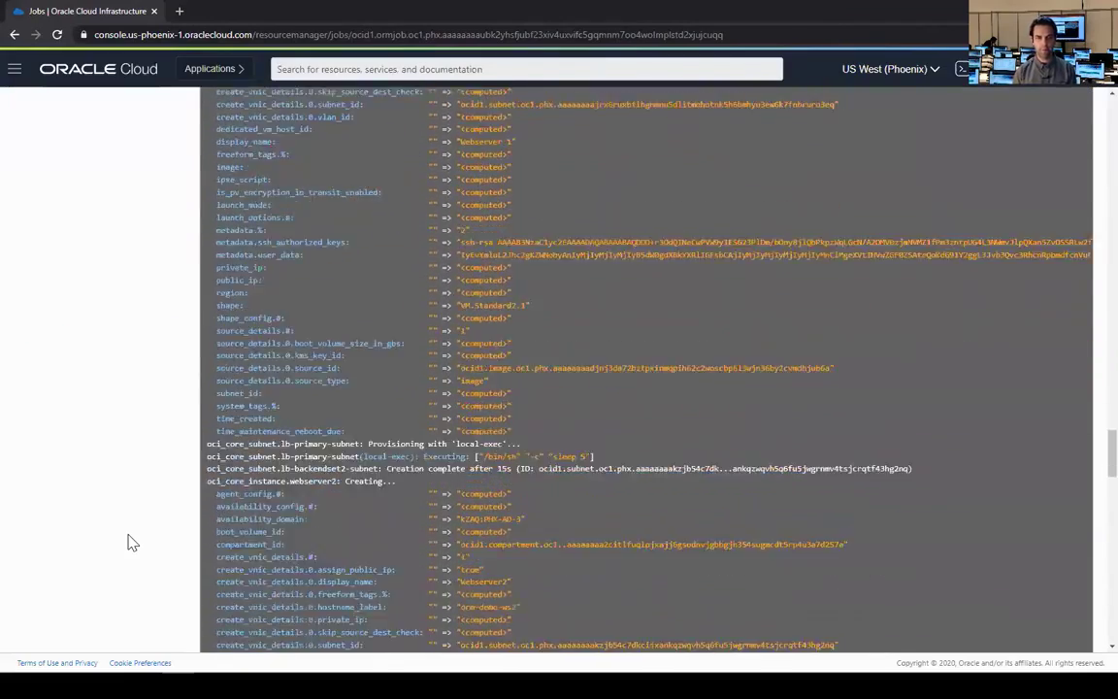
pyautogui.scroll(-10, 132, 542)
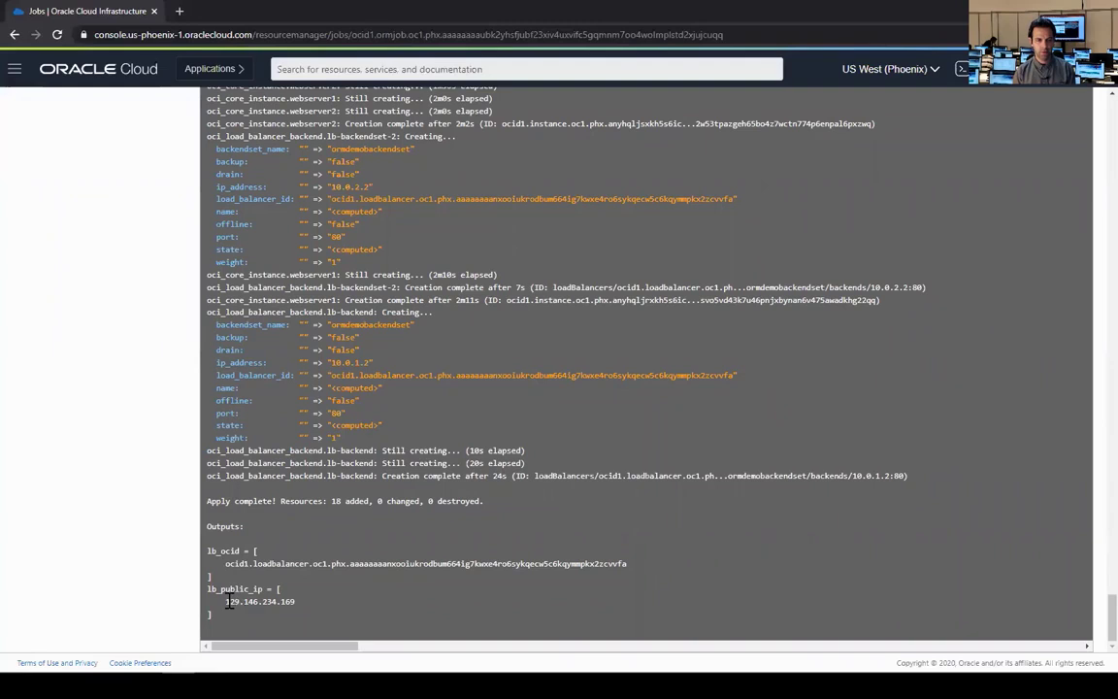
# Copy the load balancer's public IP from the job outputs and open it in a new browser tab
pyautogui.moveTo(225, 602); pyautogui.dragTo(295, 605)
pyautogui.hotkey('ctrl', 'c')
pyautogui.hotkey('ctrl', 't')
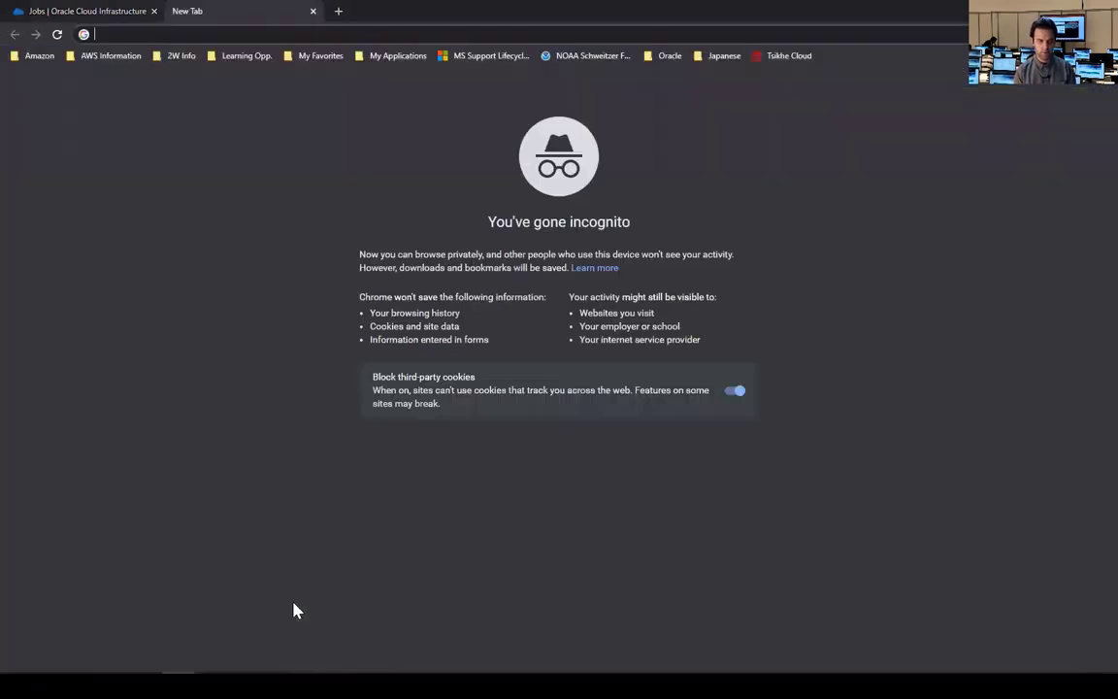
pyautogui.hotkey('ctrl', 'v')
pyautogui.press('Return')
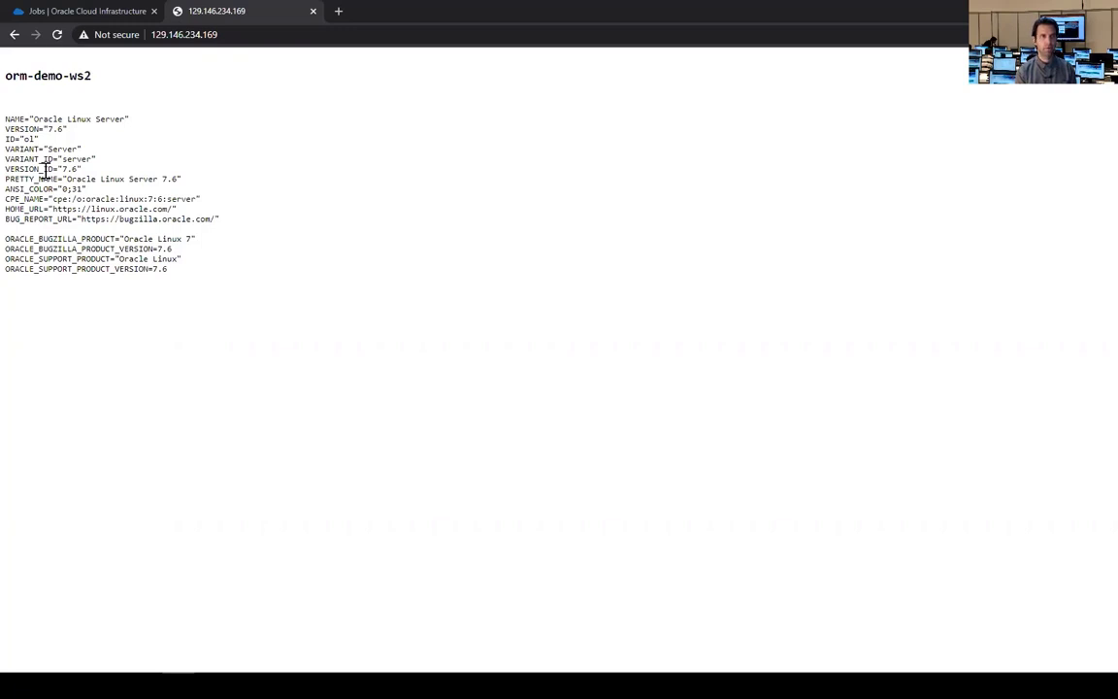
# Reload the web app page several times to check which web server answers each request
pyautogui.press('F5')
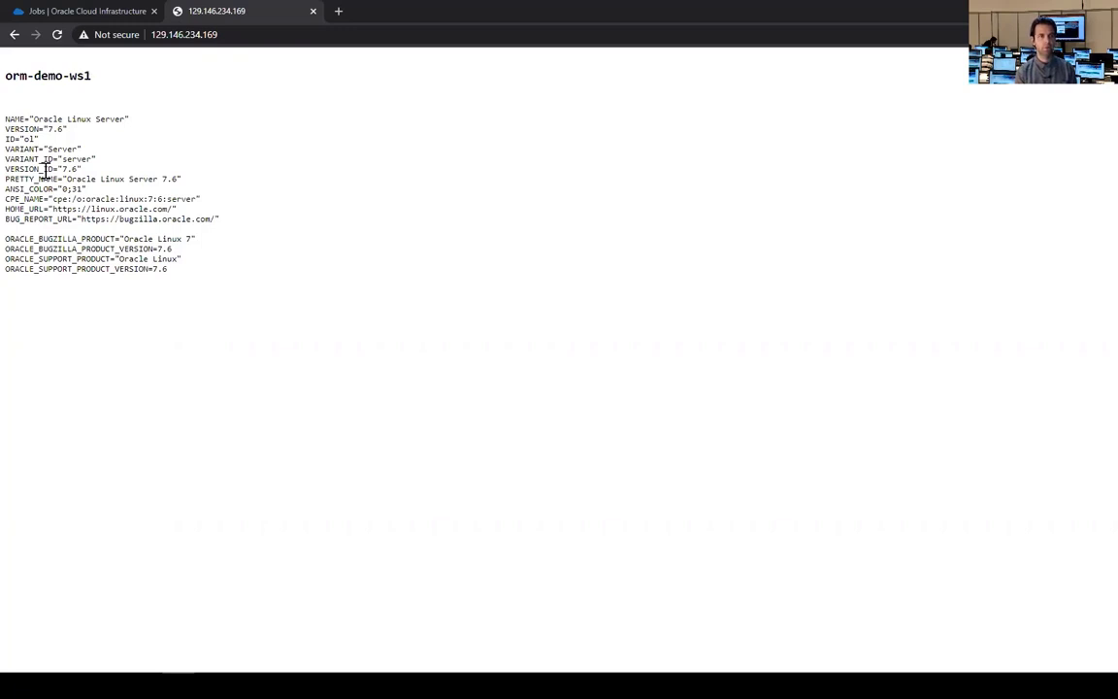
pyautogui.tripleClick(84, 74)
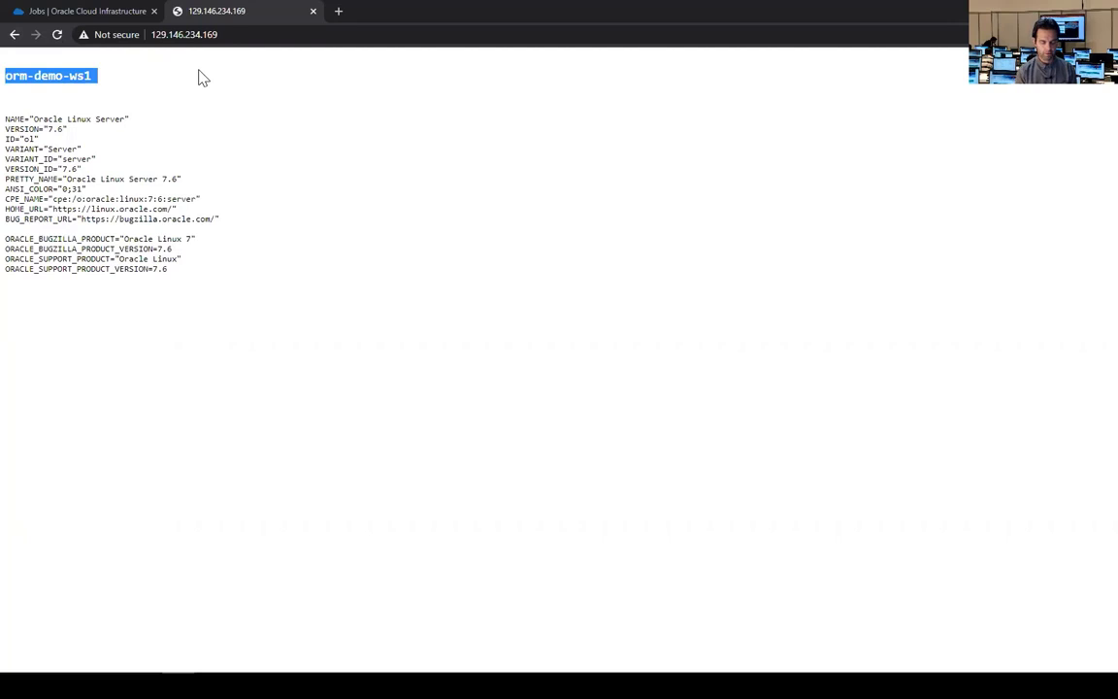
pyautogui.press('F5')
pyautogui.press('F5')
pyautogui.press('F5')
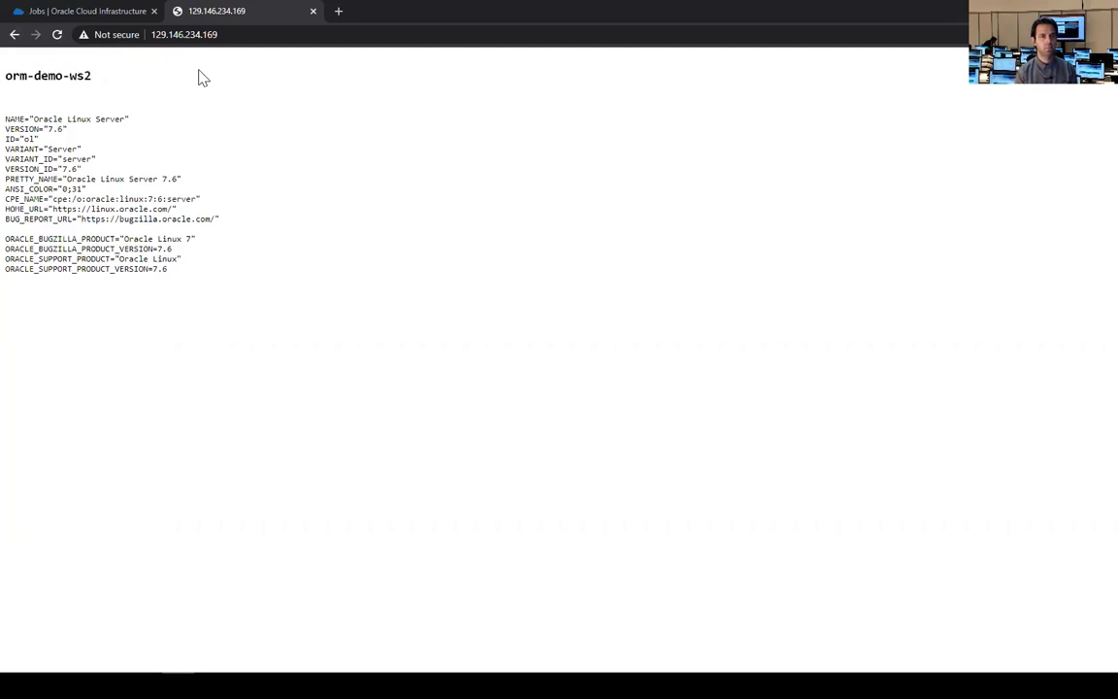
pyautogui.press('F5')
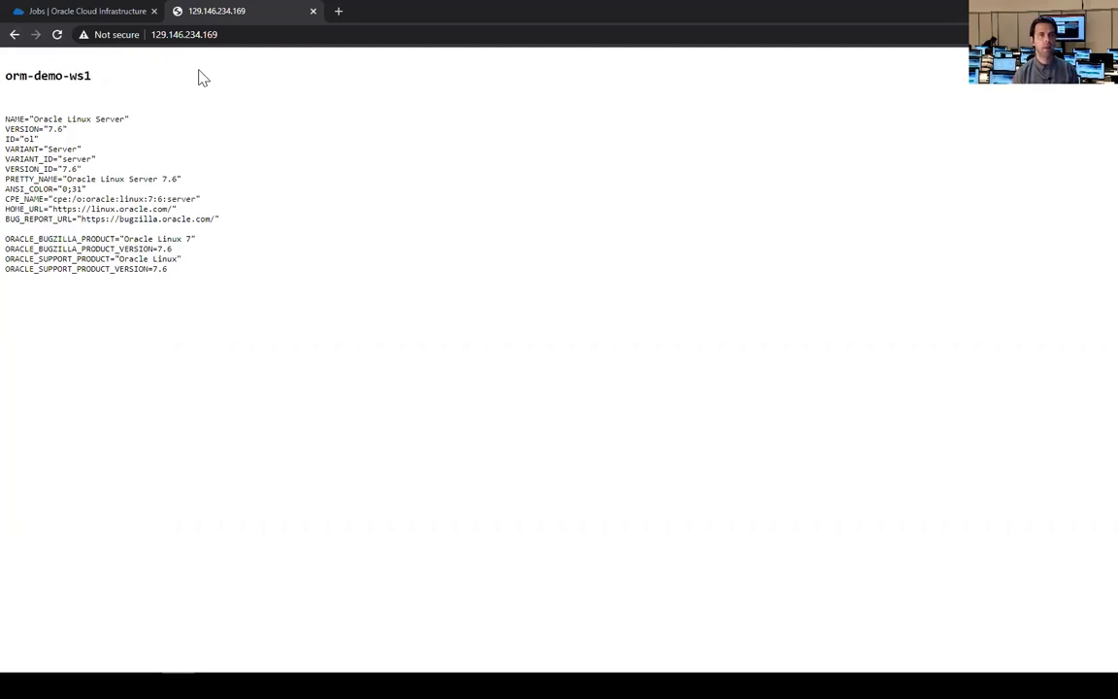
# Return to Resource Manager's configuration source providers and examine the fields for creating a GitLab provider, leaving the form without creating one
pyautogui.click(82, 13)
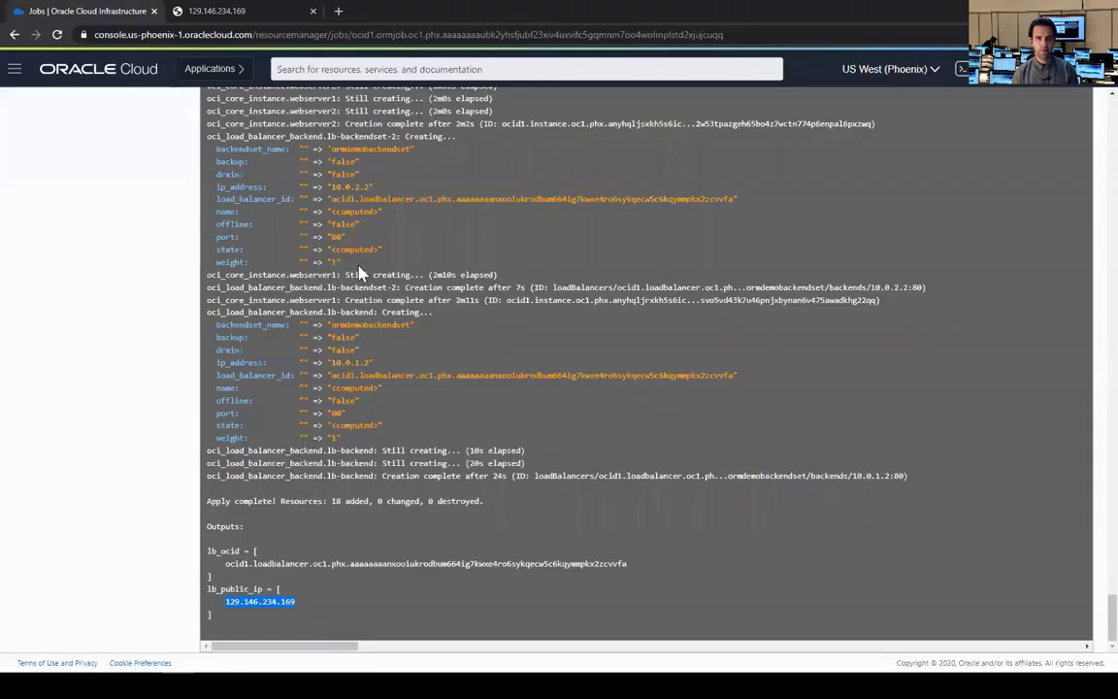
pyautogui.scroll(20, 84, 240)
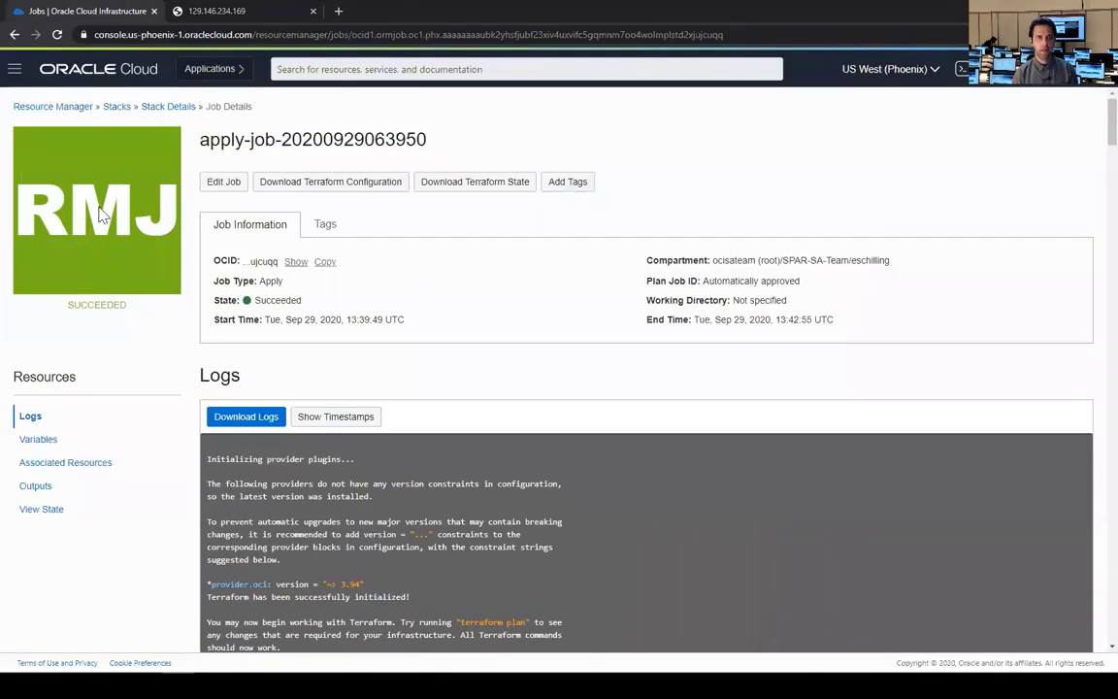
pyautogui.click(169, 106)
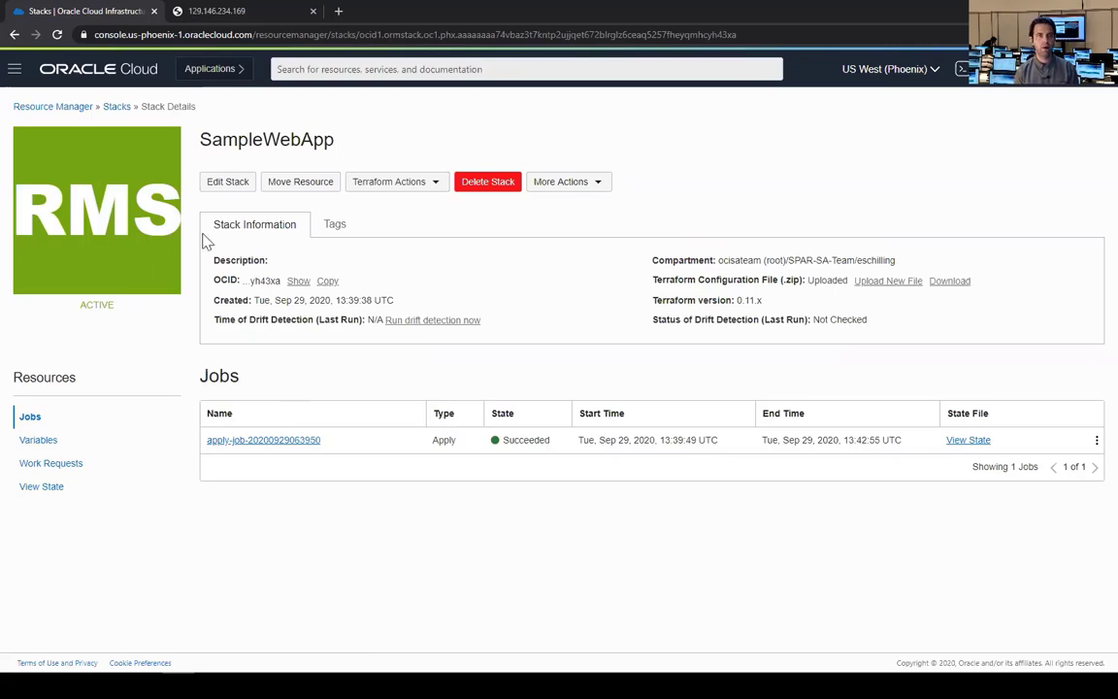
pyautogui.click(117, 109)
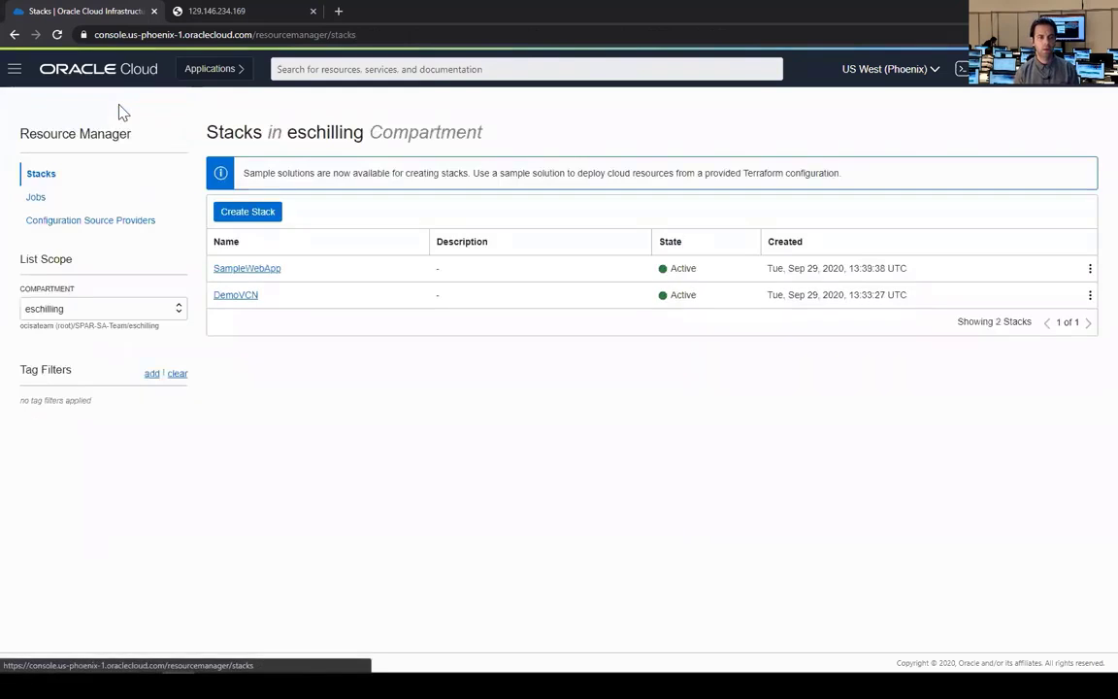
pyautogui.click(64, 229)
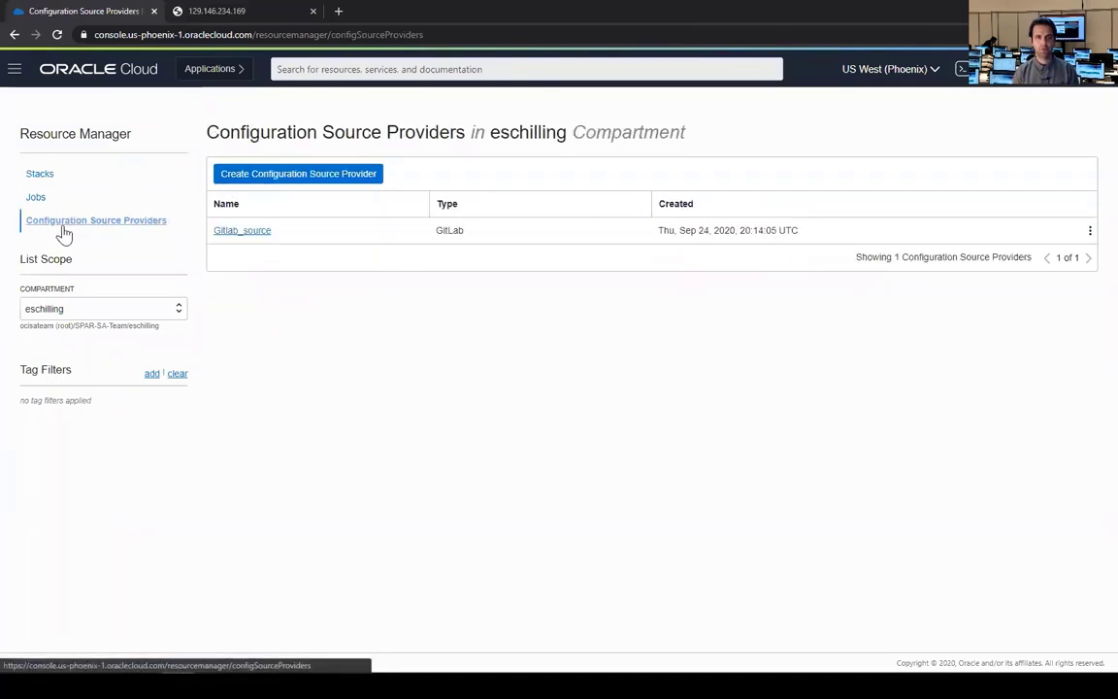
pyautogui.click(315, 181)
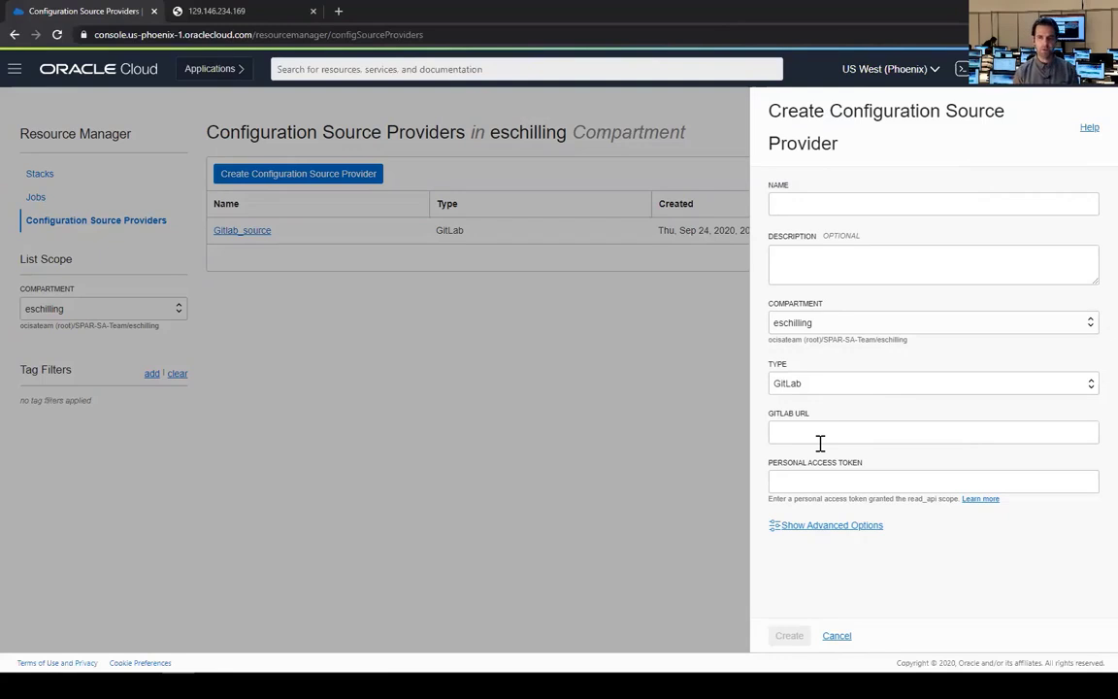
pyautogui.click(806, 480)
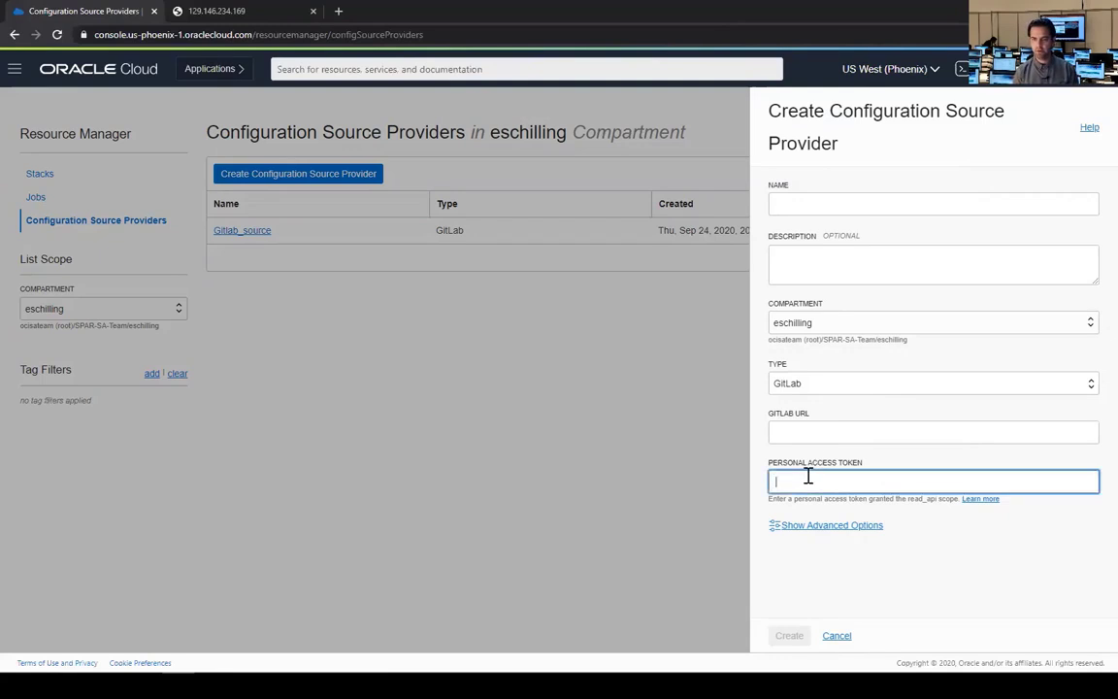
pyautogui.click(835, 637)
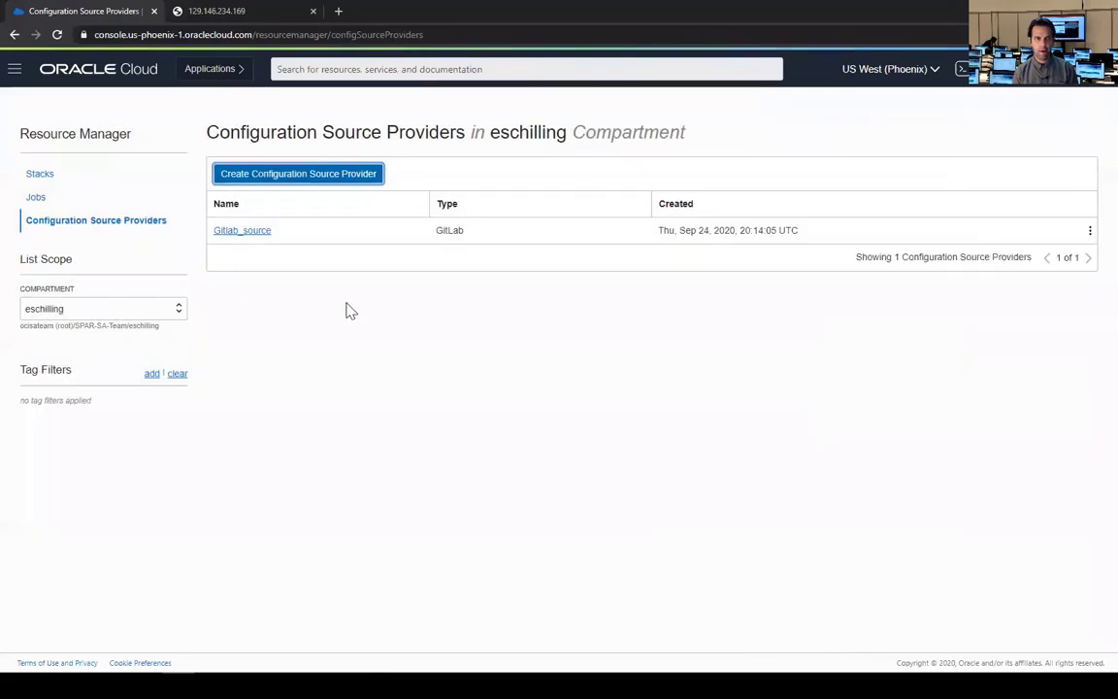
# View the details of the Gitlab_source provider and go back to the SampleWebApp stack's details
pyautogui.click(257, 233)
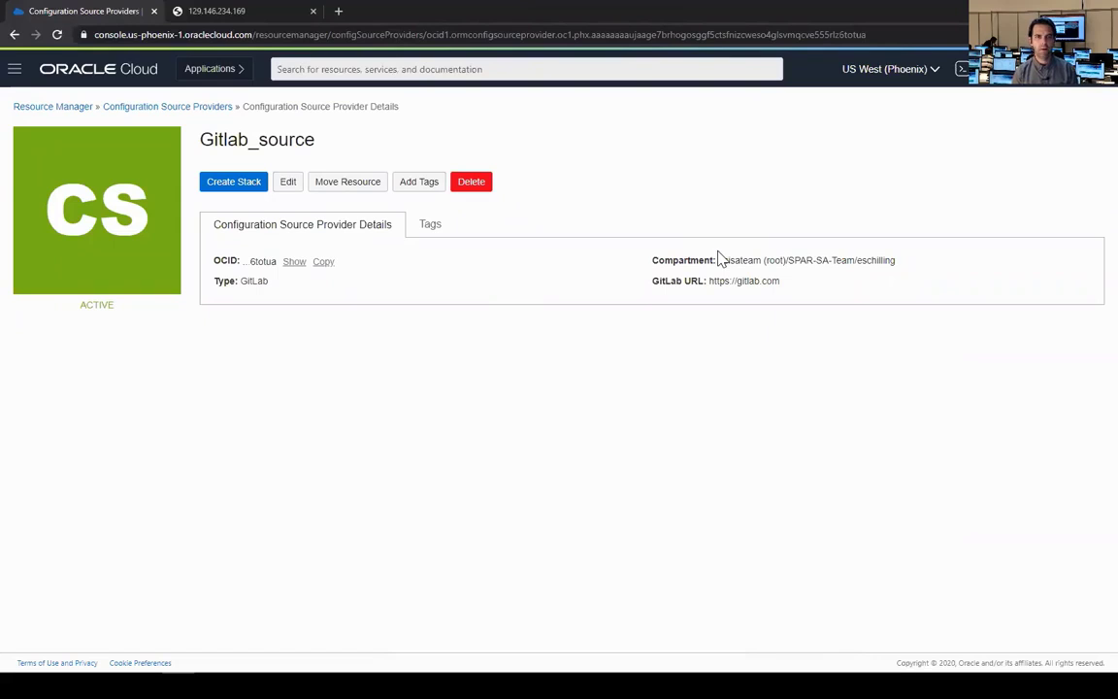
pyautogui.click(62, 109)
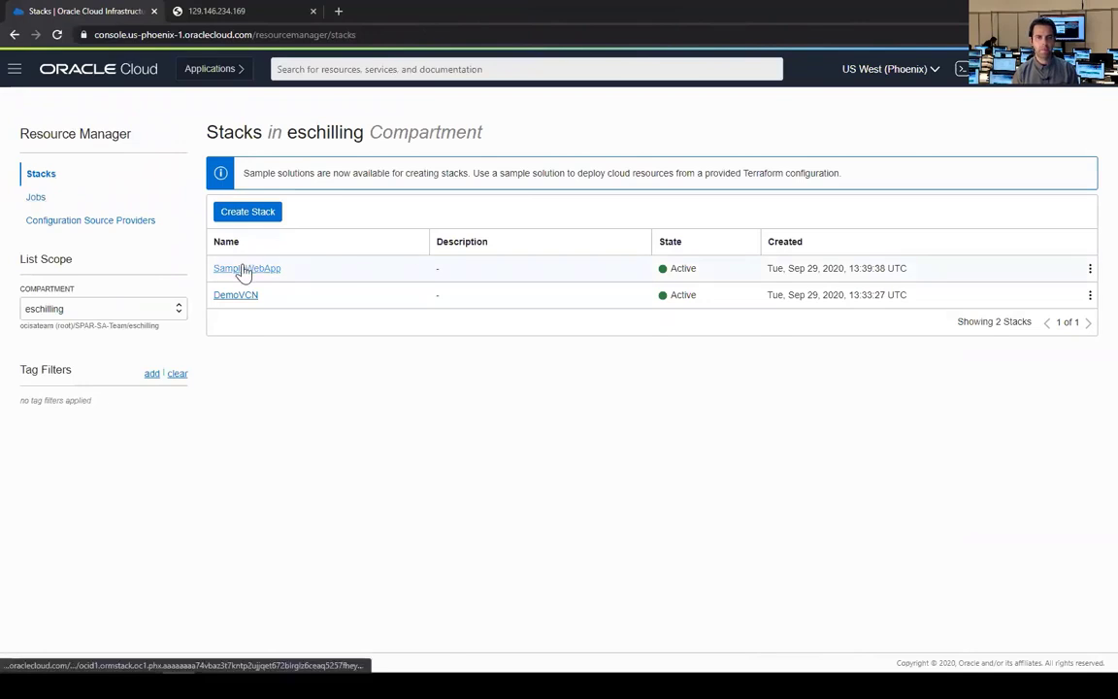
pyautogui.click(245, 272)
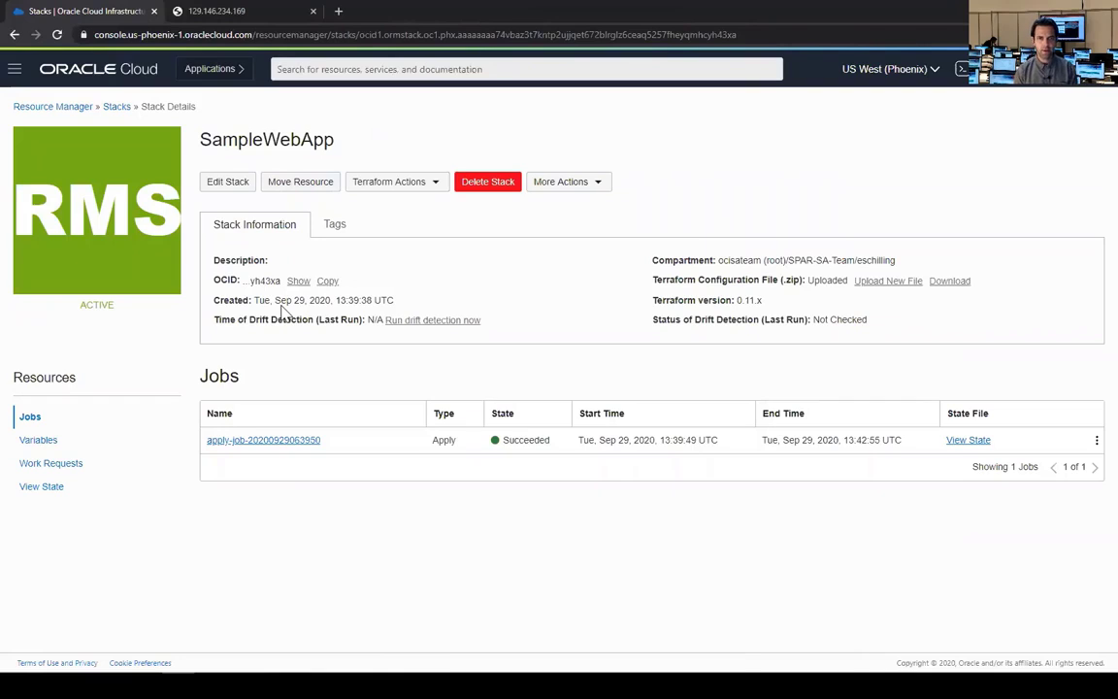
# In Cloud Shell, run oci resource-manager stack update-from-git-provider to point SampleWebApp at the master branch of the sample-orm-source.git repository through Gitlab_source
pyautogui.click(962, 70)
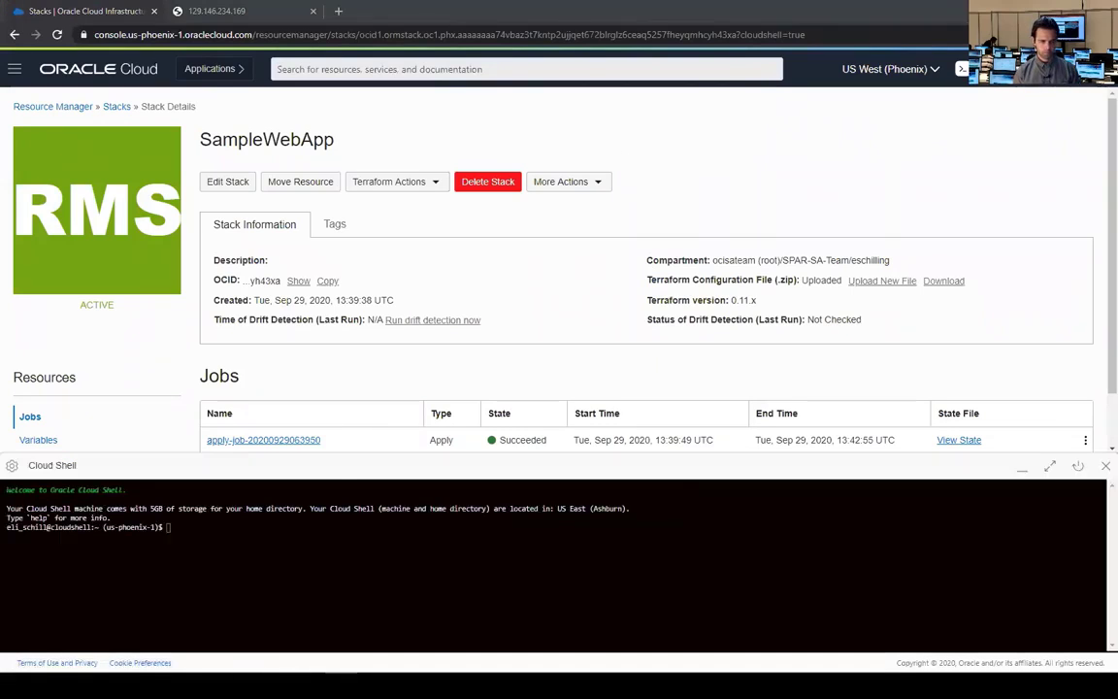
pyautogui.rightClick(189, 543)
pyautogui.click(222, 432)
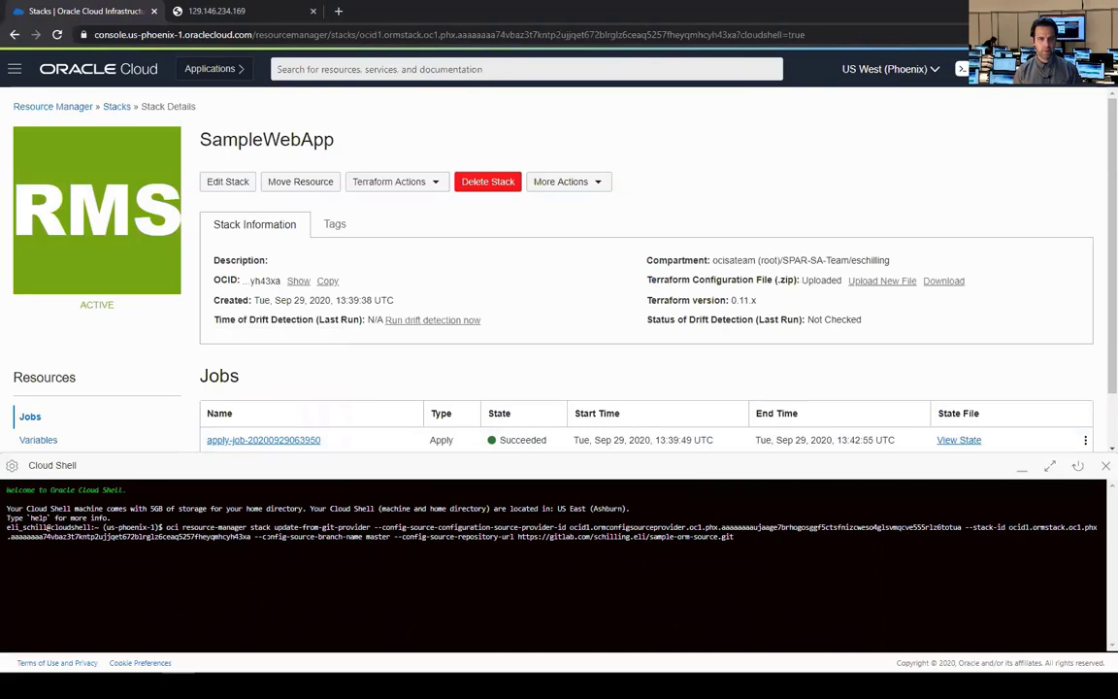
pyautogui.moveTo(263, 537); pyautogui.dragTo(742, 540)
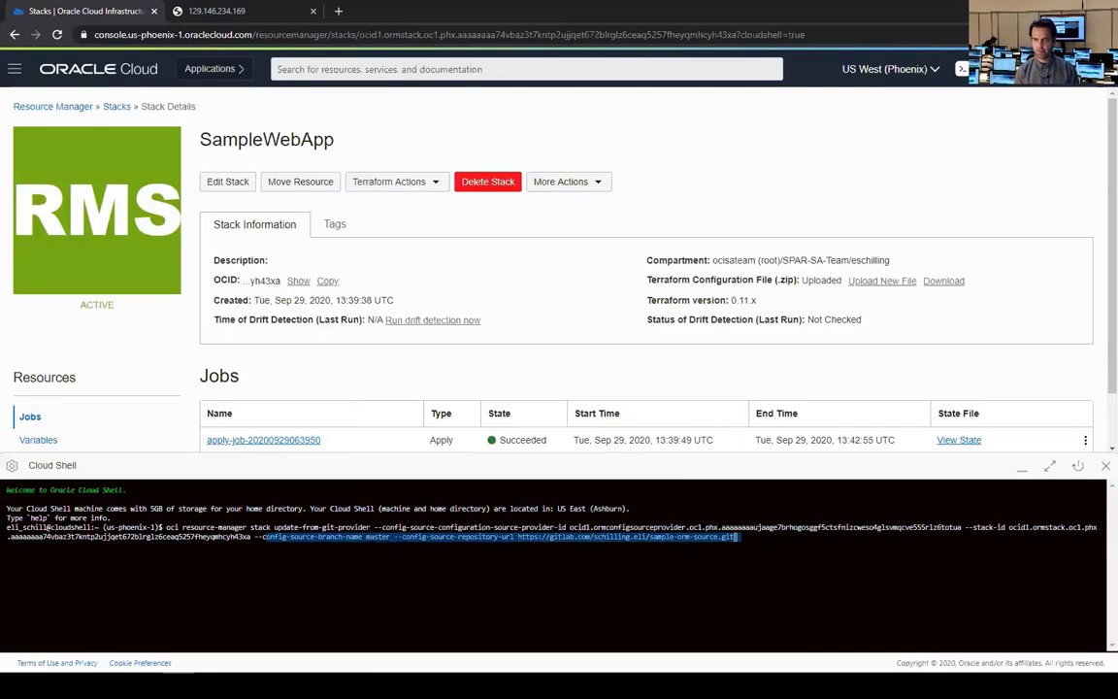
pyautogui.press('Return')
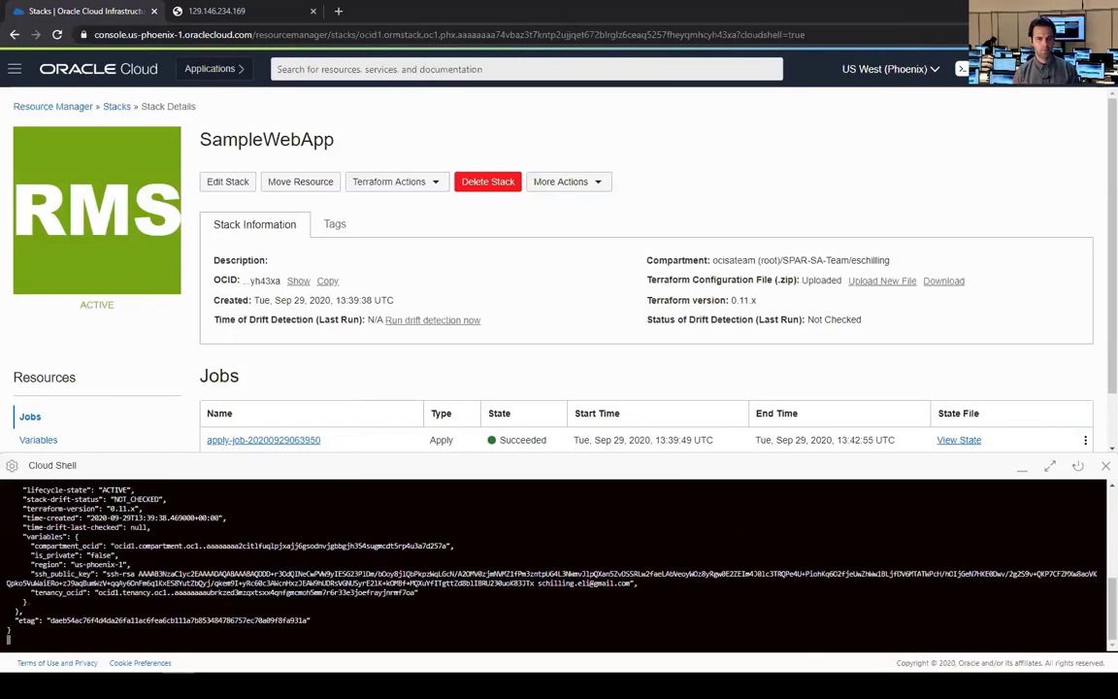
pyautogui.scroll(2, 553, 563)
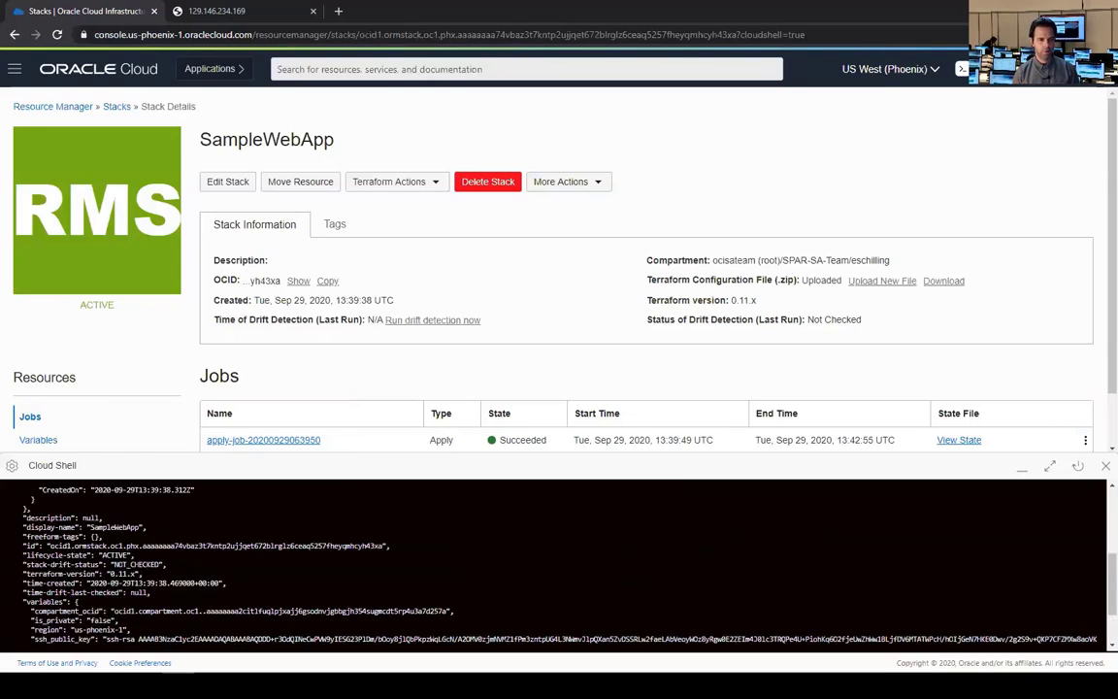
# Check the source provider, repository and branch in SampleWebApp's edit form, cancel the edit, and inspect the stack's configuration source information
pyautogui.click(228, 184)
pyautogui.scroll(-3, 344, 304)
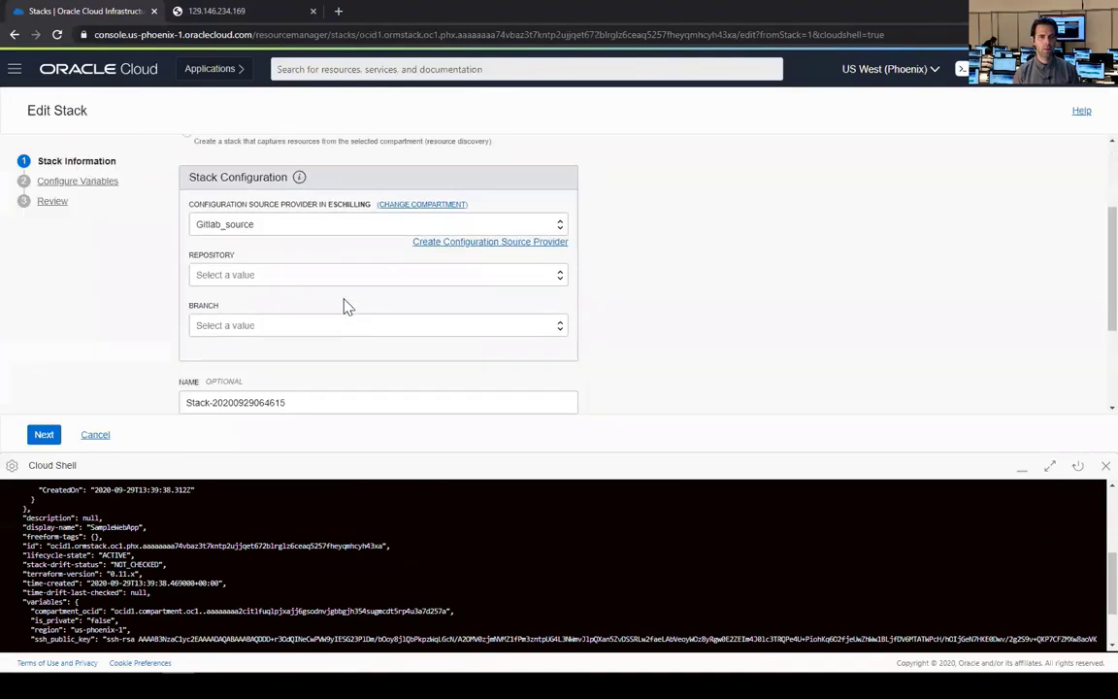
pyautogui.scroll(1, 345, 304)
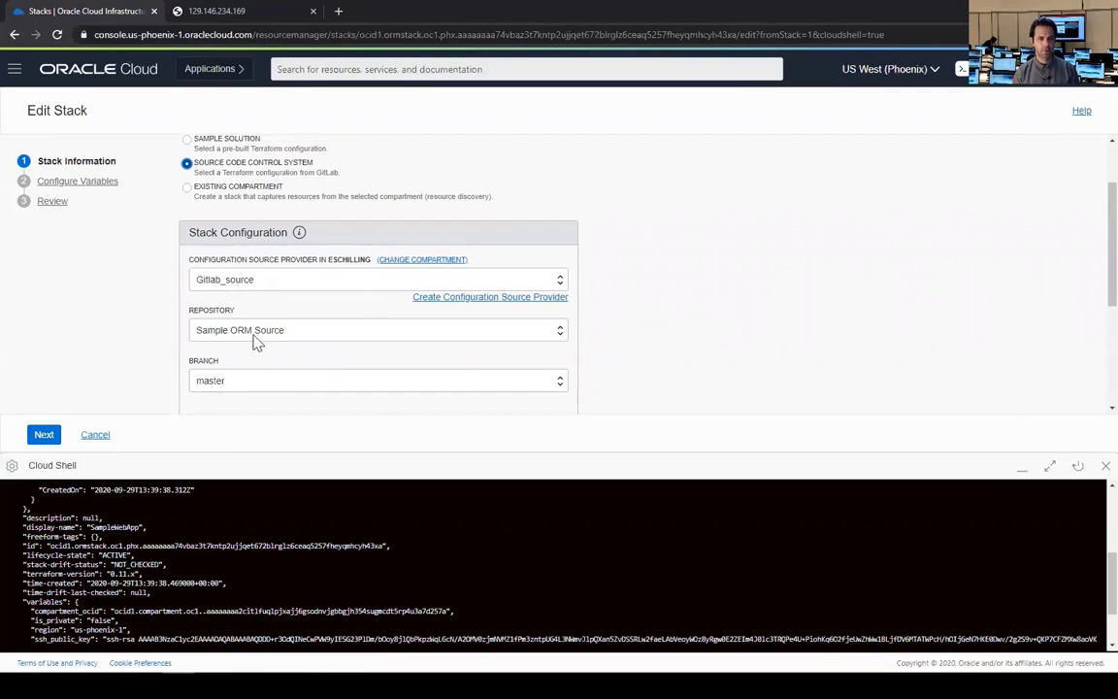
pyautogui.scroll(-5, 224, 365)
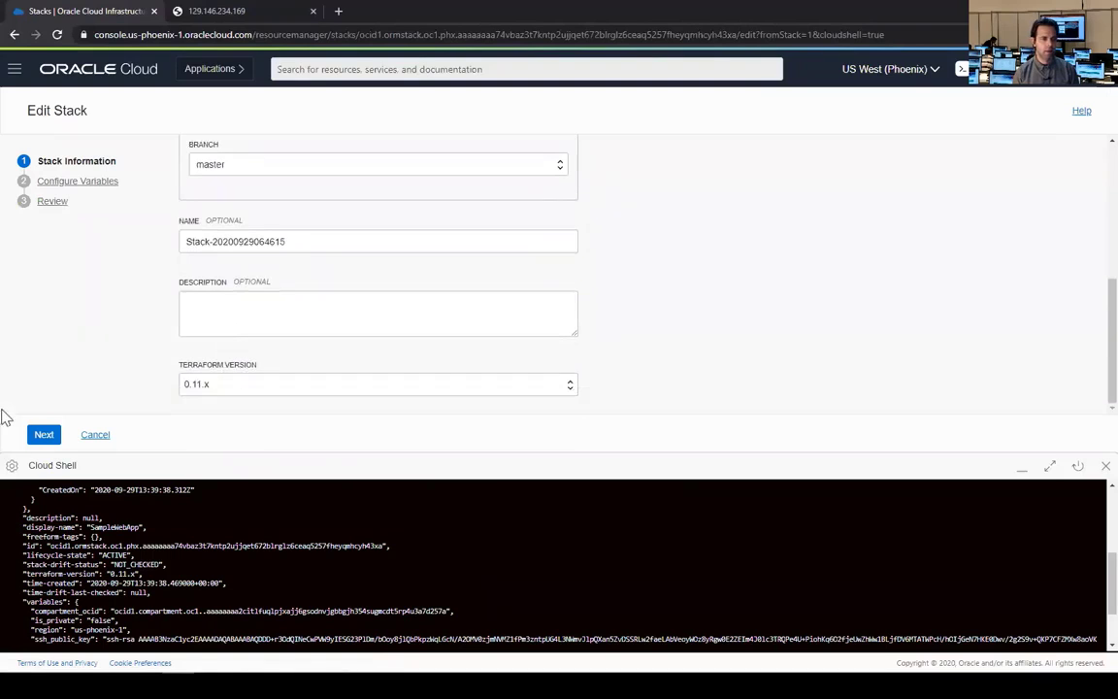
pyautogui.click(43, 436)
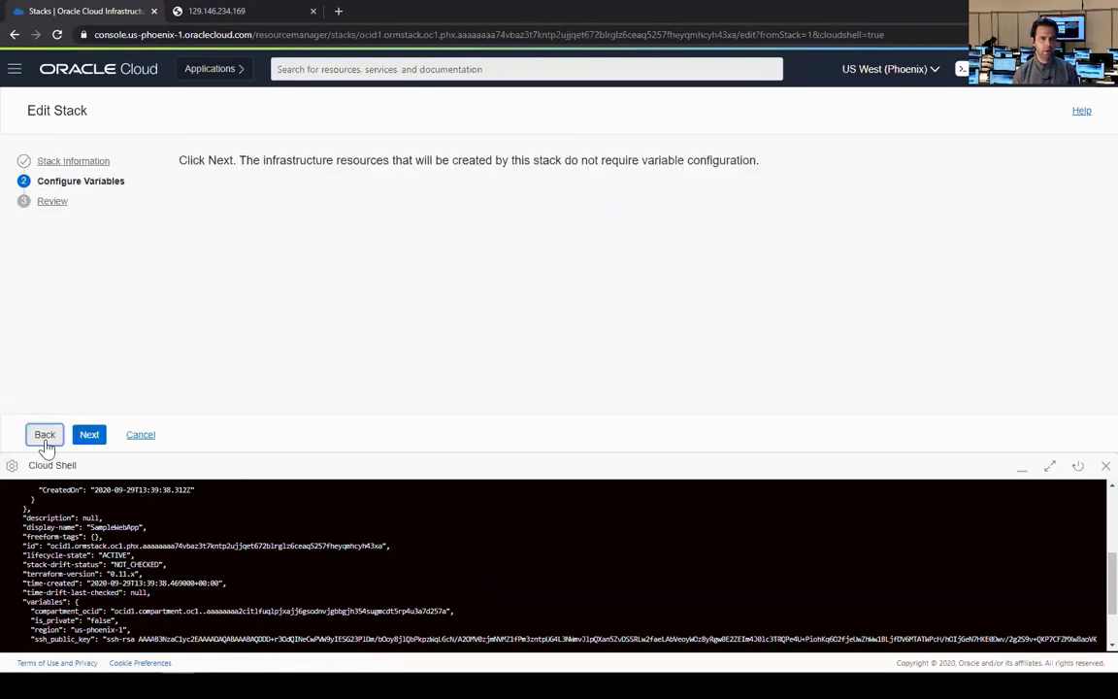
pyautogui.click(140, 443)
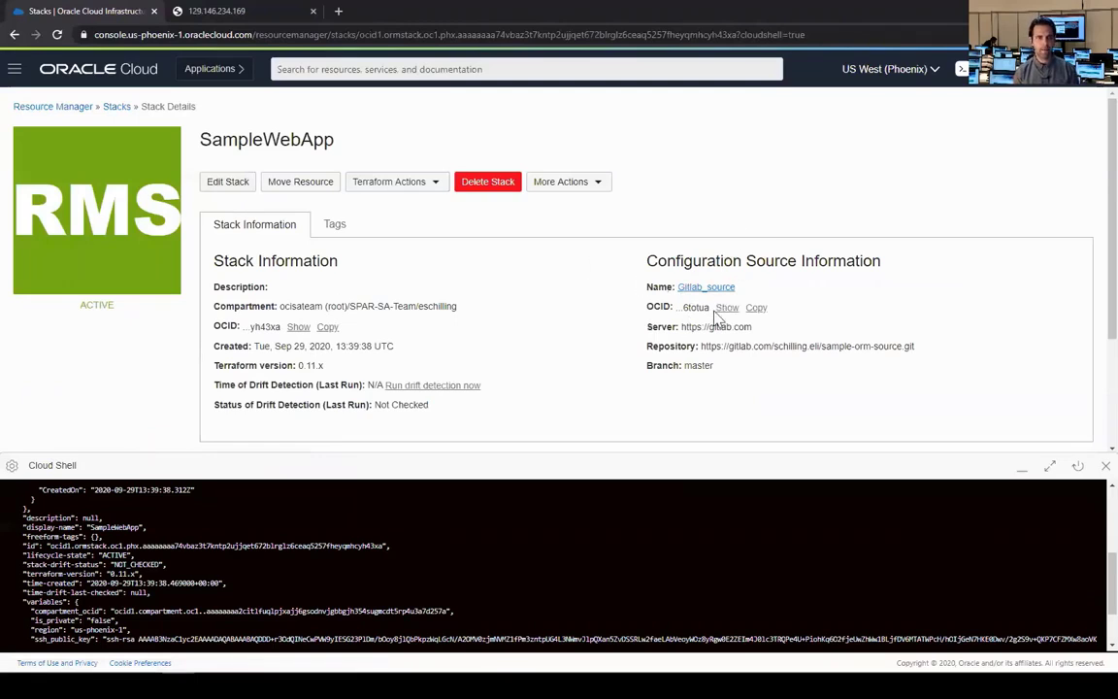
pyautogui.moveTo(715, 316); pyautogui.dragTo(424, 294)
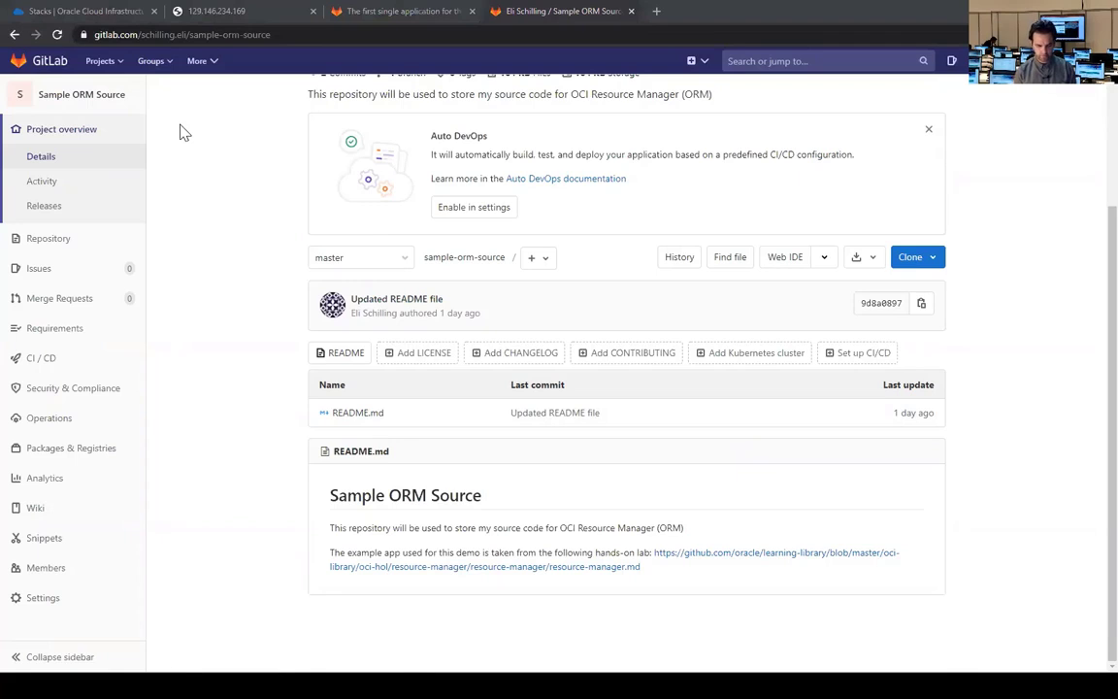
# Switch to the terminal, list the project files, and commit and push them all to GitLab with the message "Pushing first revision of TF code to Gitlab"
pyautogui.hotkey('alt', 'Tab')
pyautogui.write('ll')
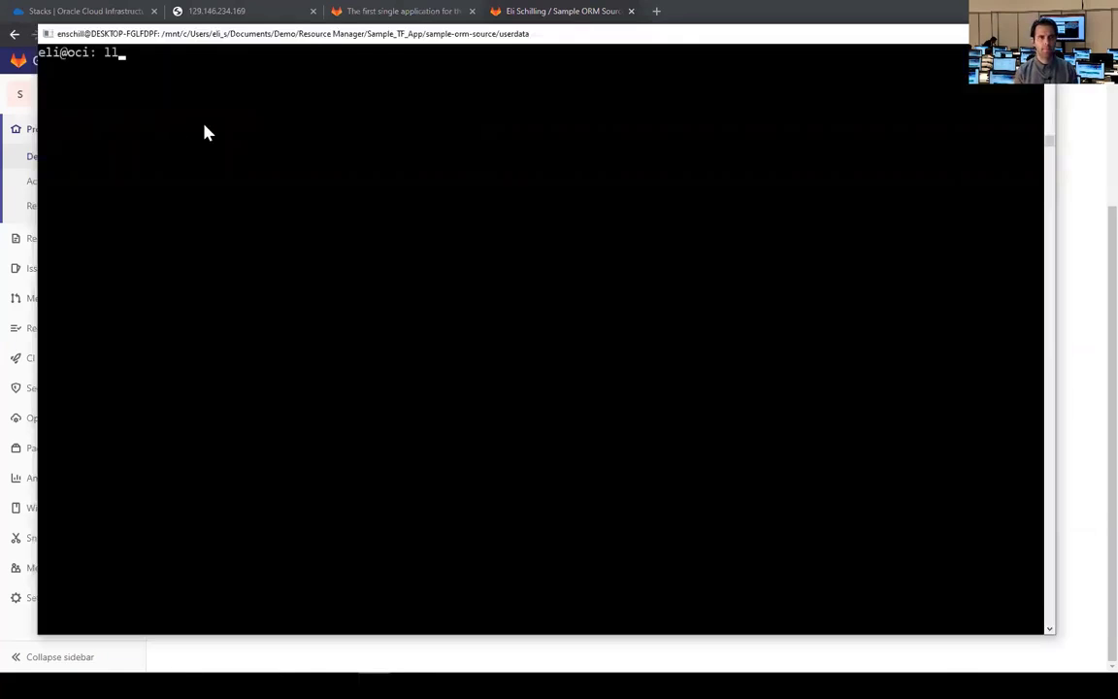
pyautogui.press('Return')
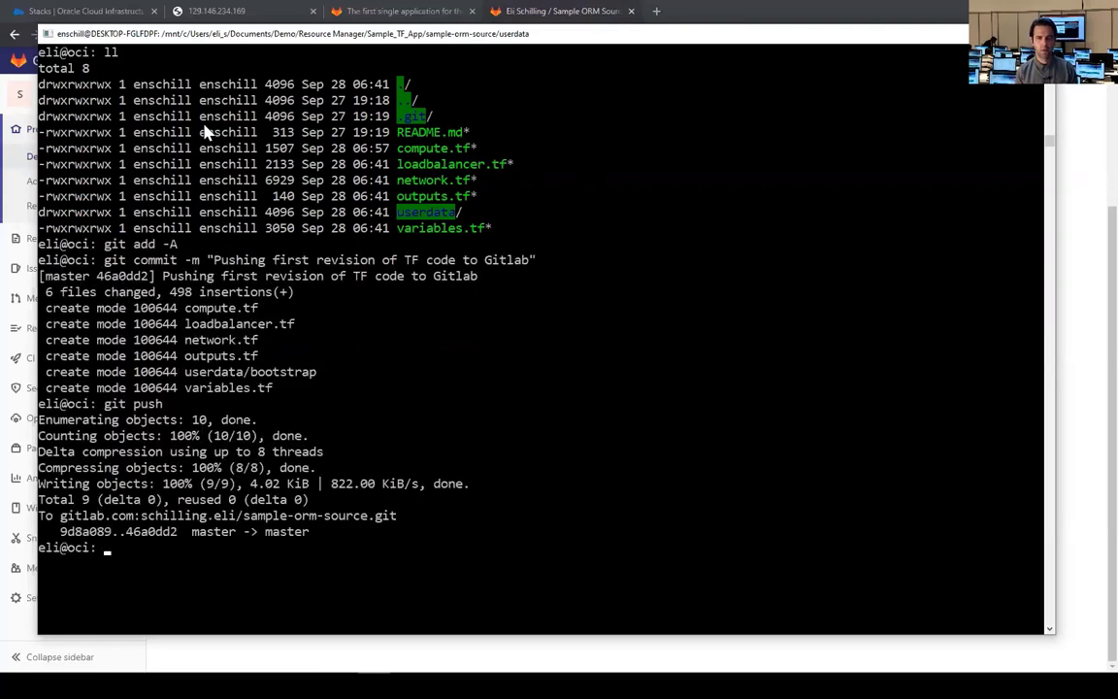
# Return to the browser, reload the Sample ORM Source repository in GitLab and check its list of pushed Terraform files
pyautogui.hotkey('alt', 'Tab')
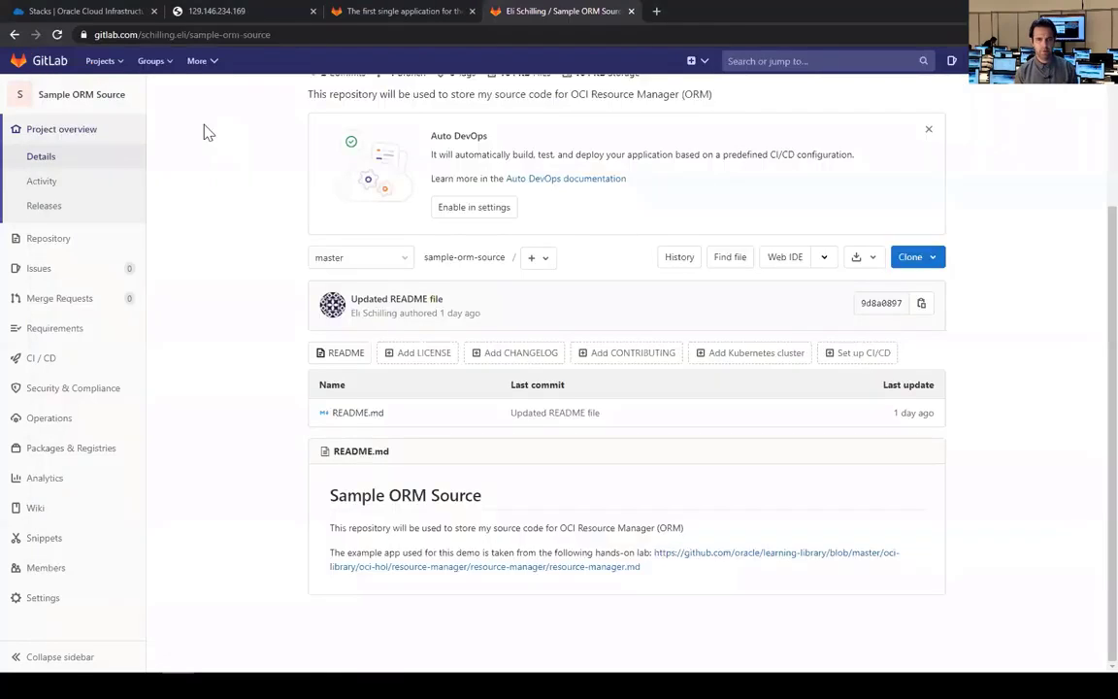
pyautogui.click(57, 34)
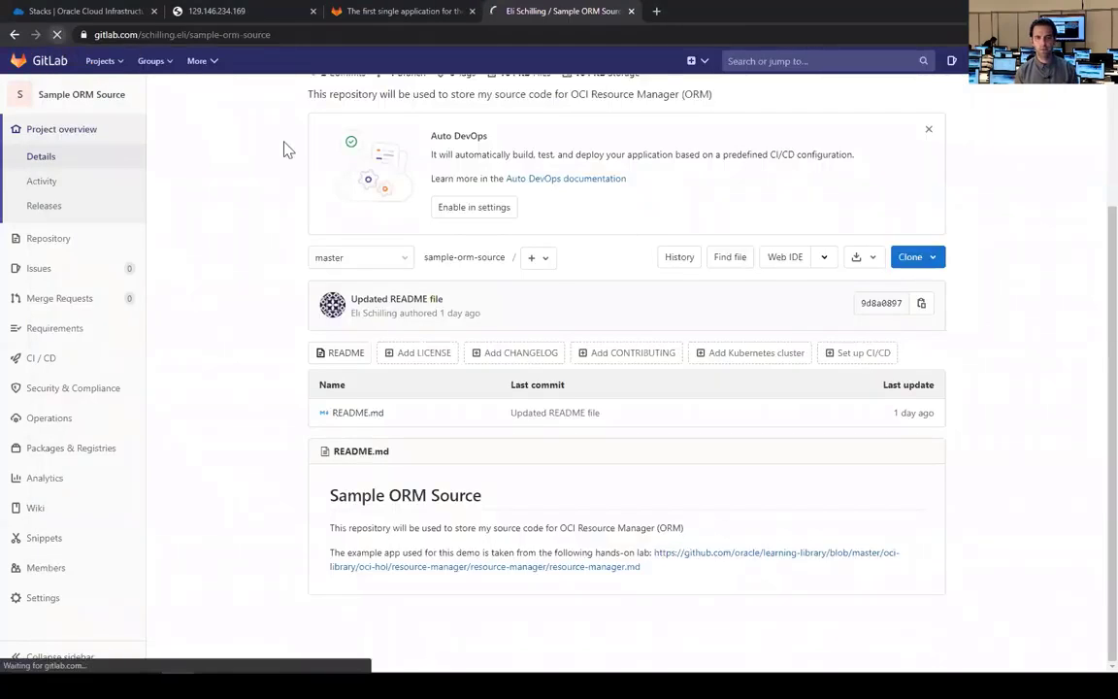
pyautogui.scroll(-4, 407, 406)
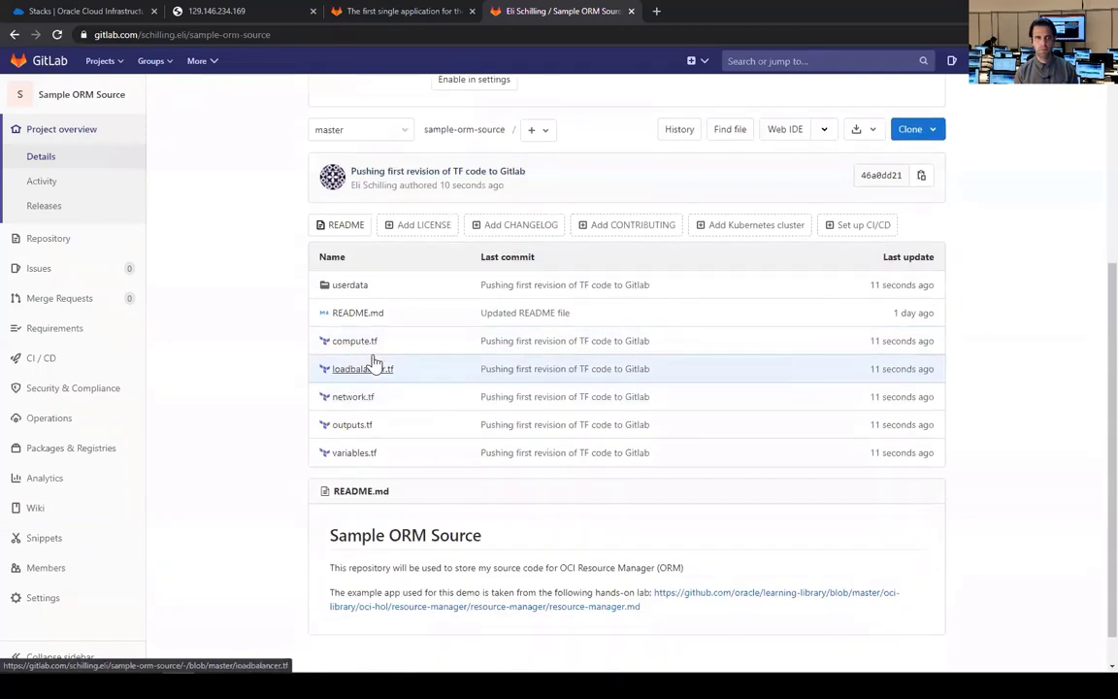
# Run a Terraform Plan job on the SampleWebApp stack in Oracle Cloud and exit the Cloud Shell session
pyautogui.click(53, 12)
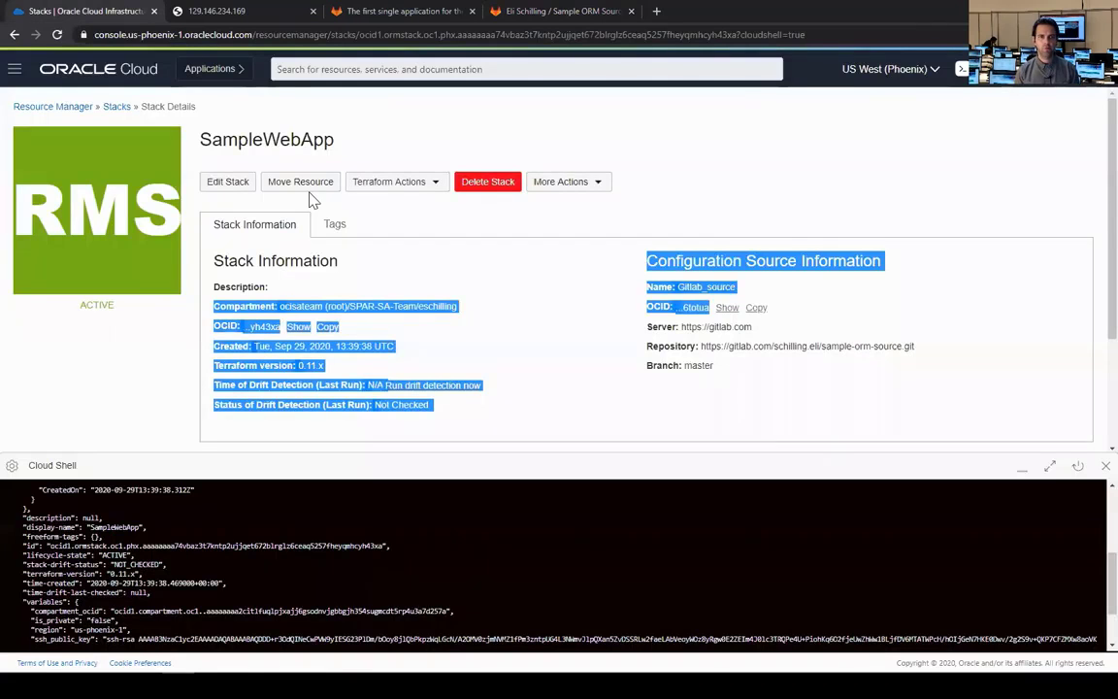
pyautogui.click(392, 183)
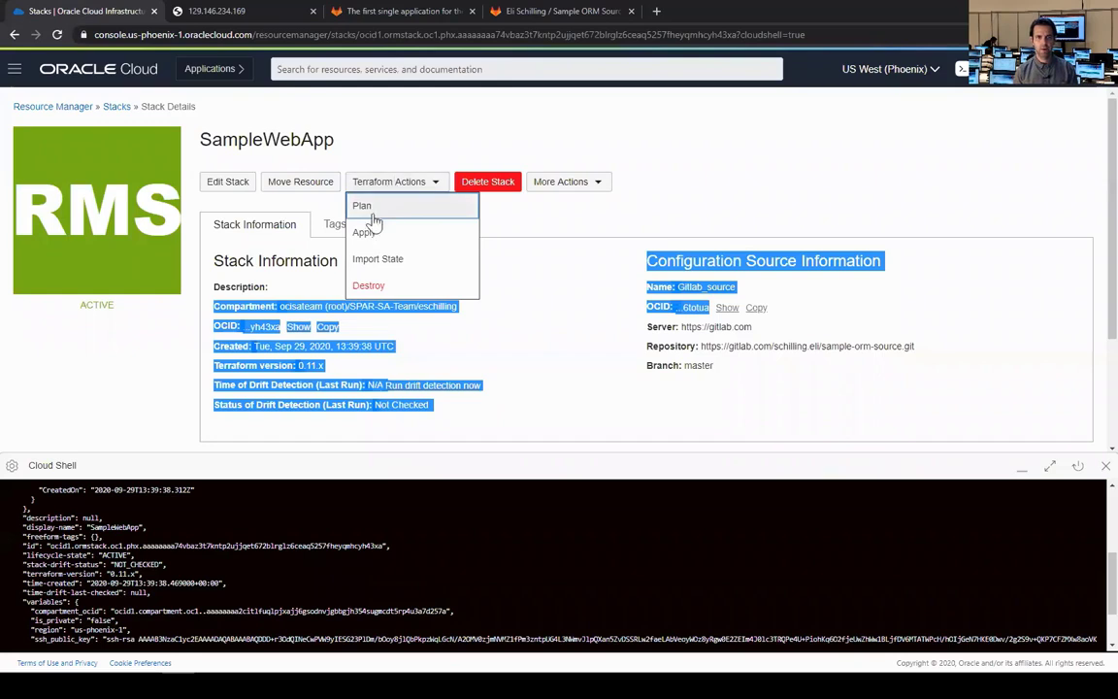
pyautogui.click(365, 205)
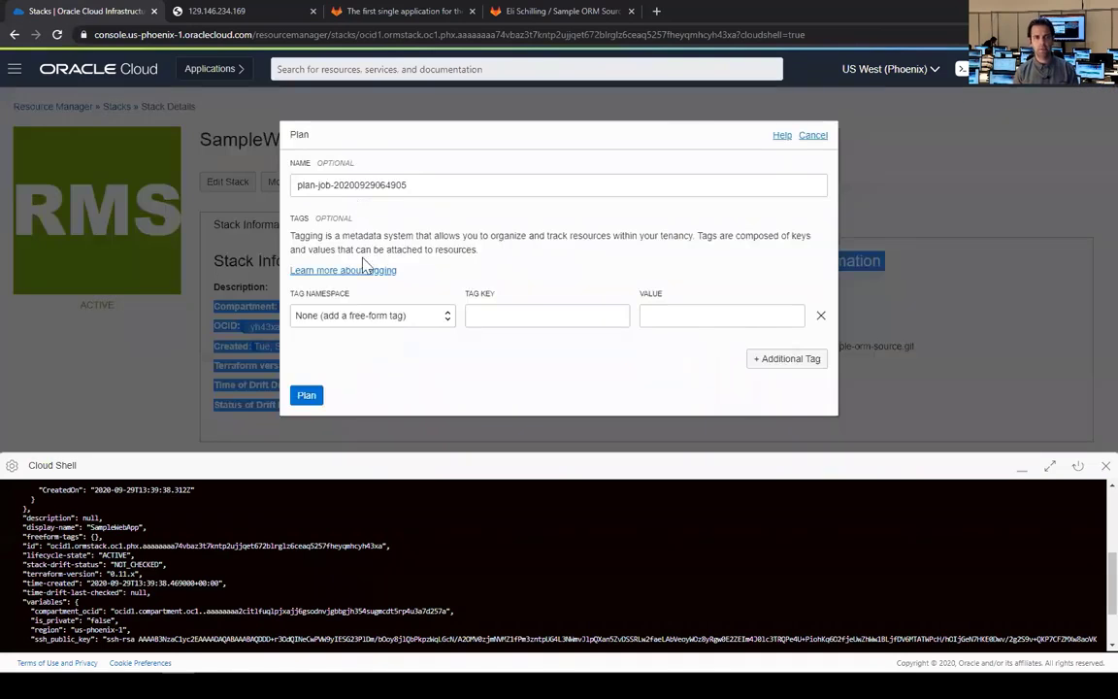
pyautogui.click(307, 400)
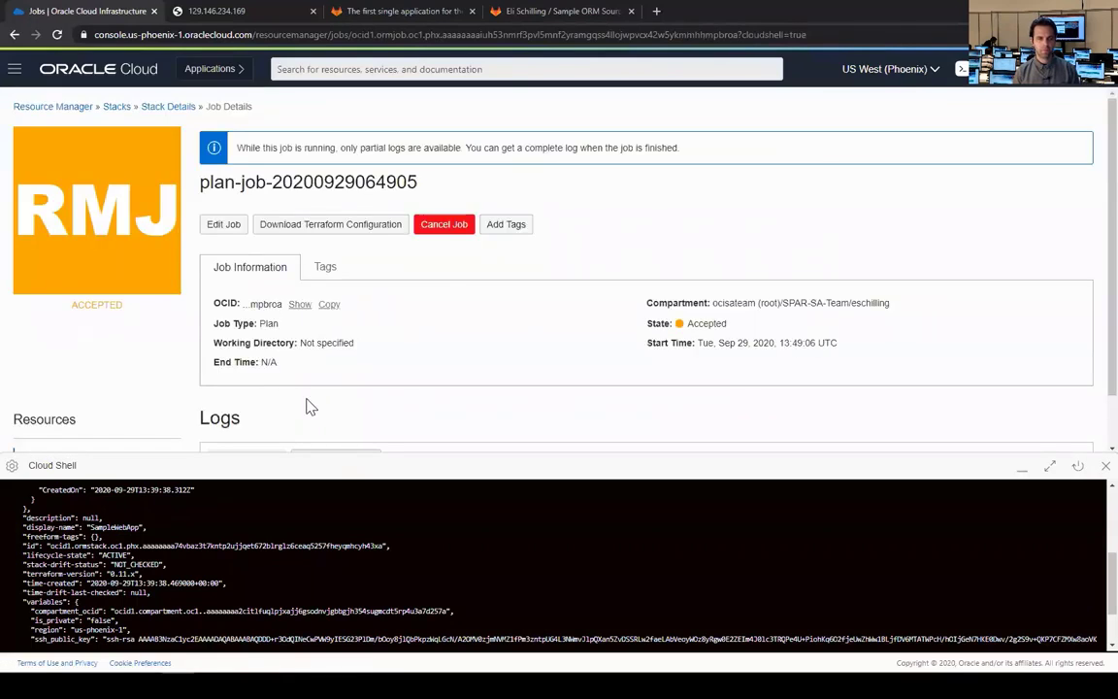
pyautogui.click(1100, 468)
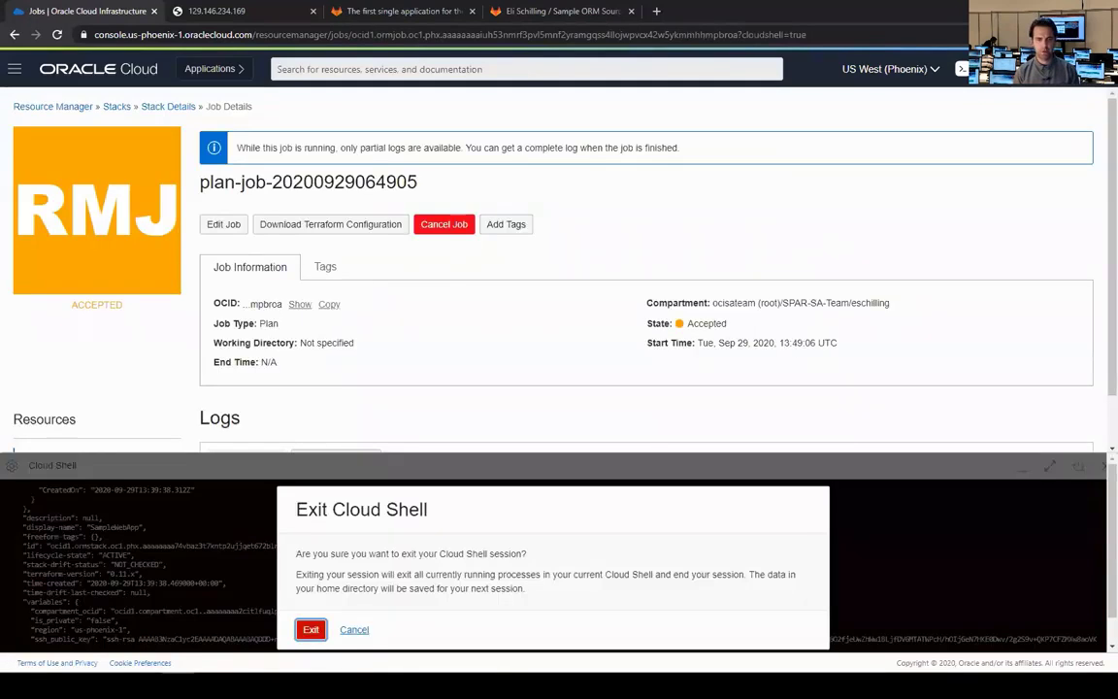
pyautogui.click(309, 630)
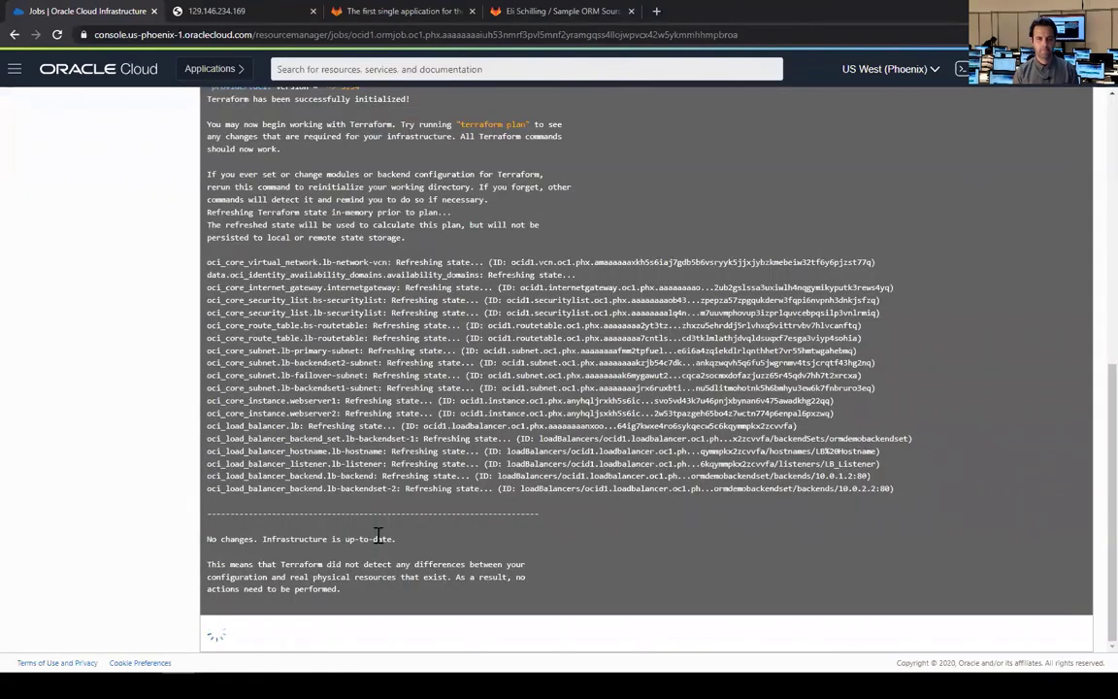
# Examine the outcome at the end of the plan job's log and go back to the SampleWebApp stack's details
pyautogui.moveTo(393, 538); pyautogui.dragTo(207, 540)
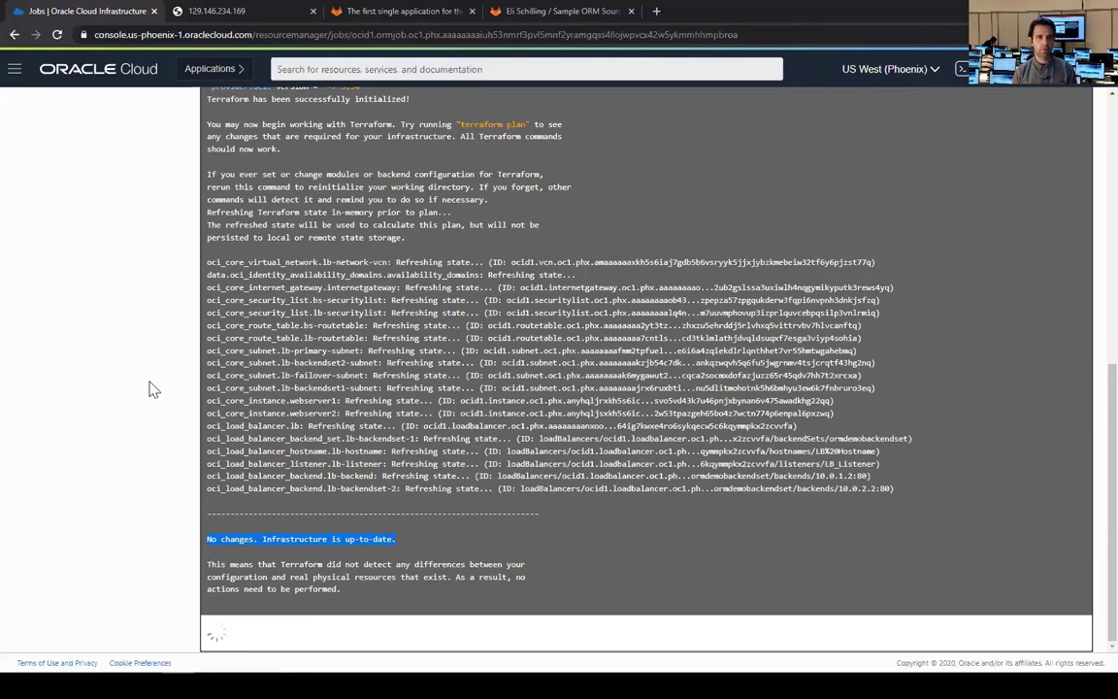
pyautogui.scroll(7, 151, 386)
pyautogui.click(147, 107)
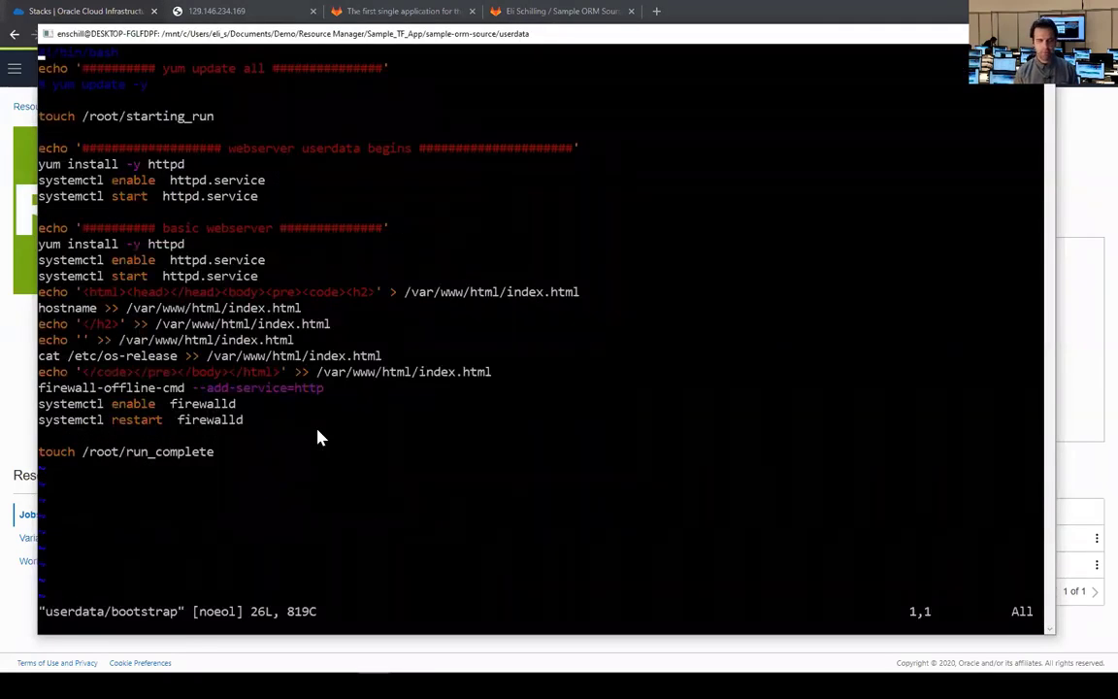
# In the terminal, edit userdata/bootstrap in vi by pasting the copied content below the closing </h2> echo line, and save the file
pyautogui.press('Down')
pyautogui.press('Down')
pyautogui.press('Down')
pyautogui.press('Down')
pyautogui.press('Down')
pyautogui.press('Down')
pyautogui.press('Down')
pyautogui.press('Down')
pyautogui.press('Down')
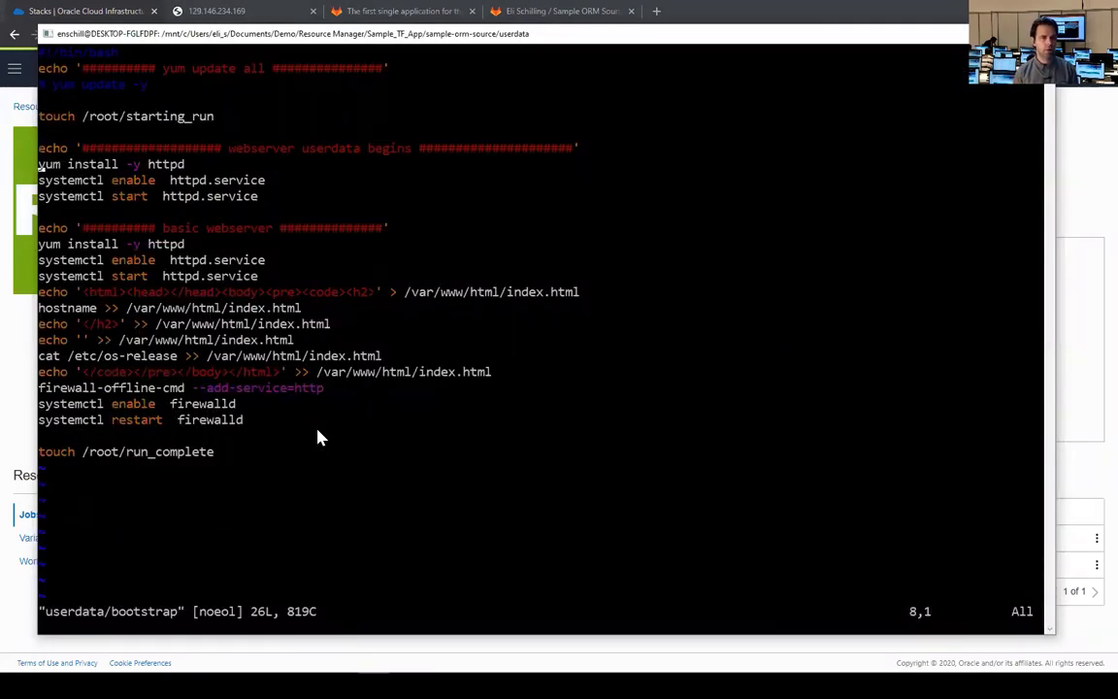
pyautogui.press('Down')
pyautogui.press('Down')
pyautogui.press('Down')
pyautogui.press('Down')
pyautogui.press('Down')
pyautogui.press('Down')
pyautogui.press('Down')
pyautogui.press('Down')
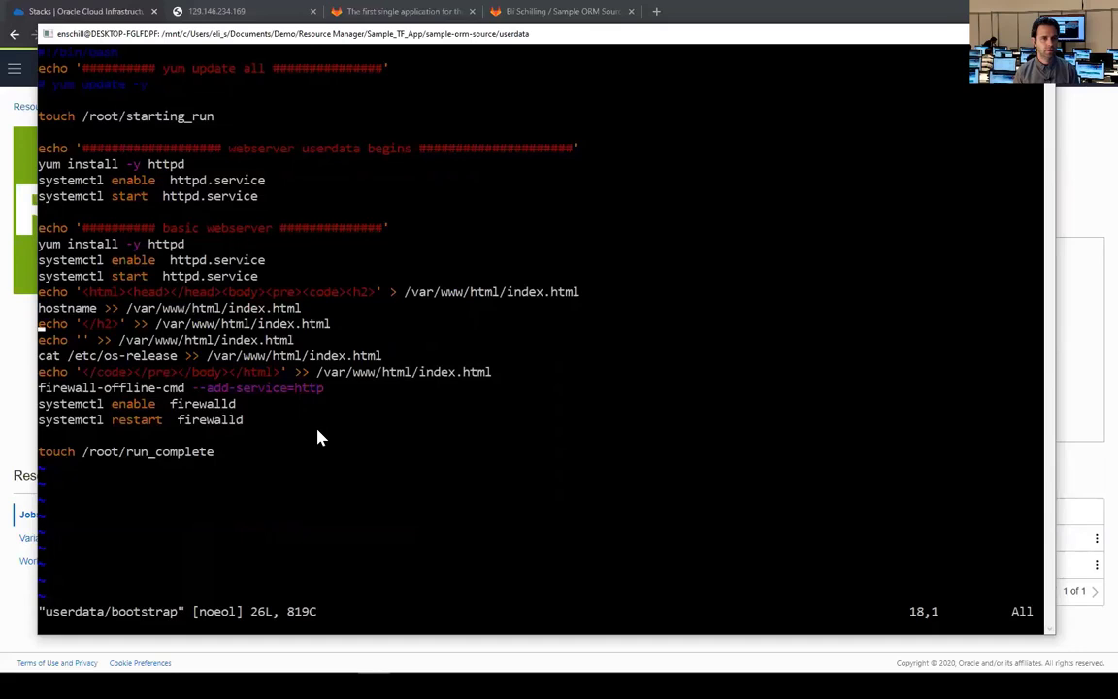
pyautogui.press('o')
pyautogui.rightClick(318, 431)
pyautogui.press('Escape')
pyautogui.write(':w')
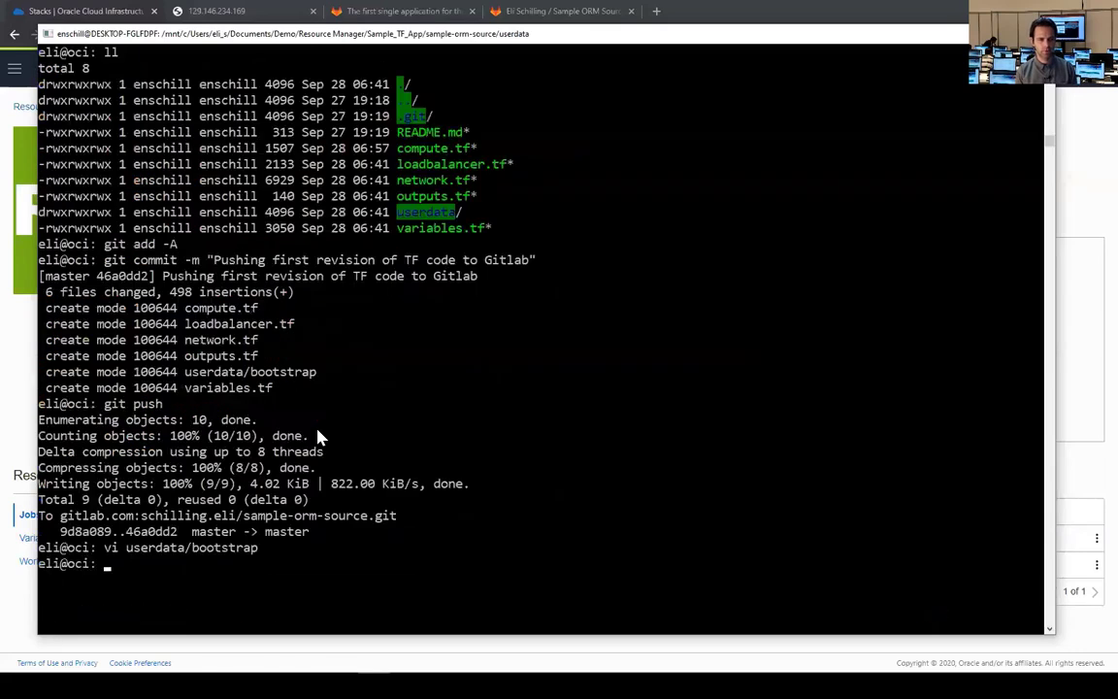
# Switch back to the browser and run an automatically approved Terraform Apply job on the SampleWebApp stack
pyautogui.hotkey('alt', 'Tab')
pyautogui.click(393, 187)
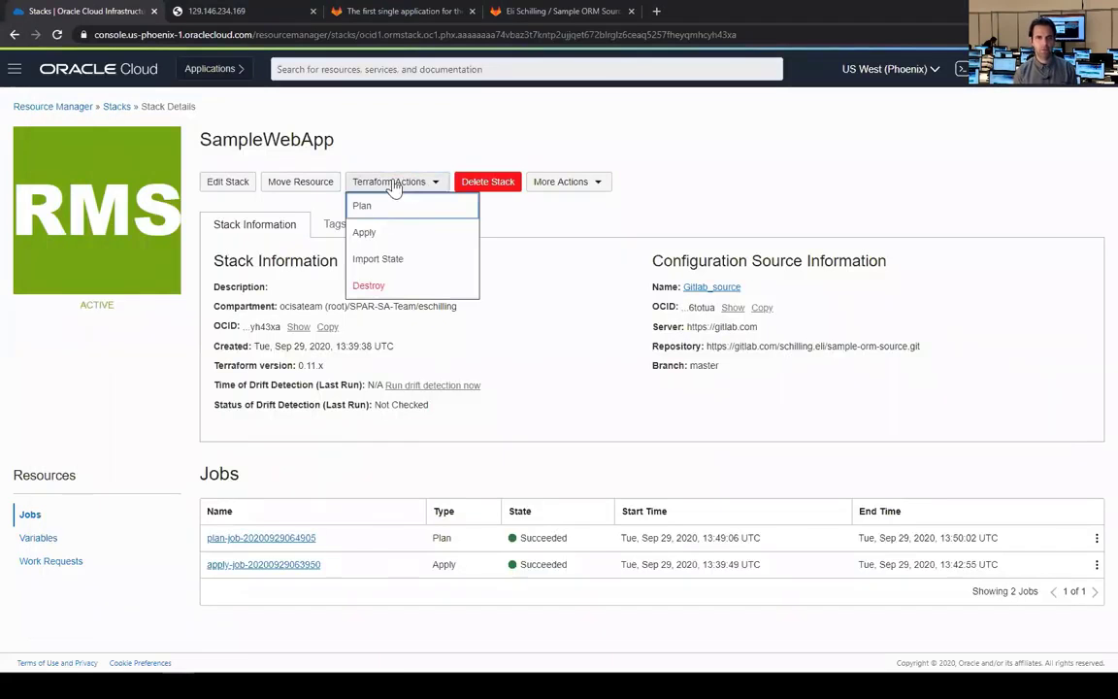
pyautogui.click(362, 235)
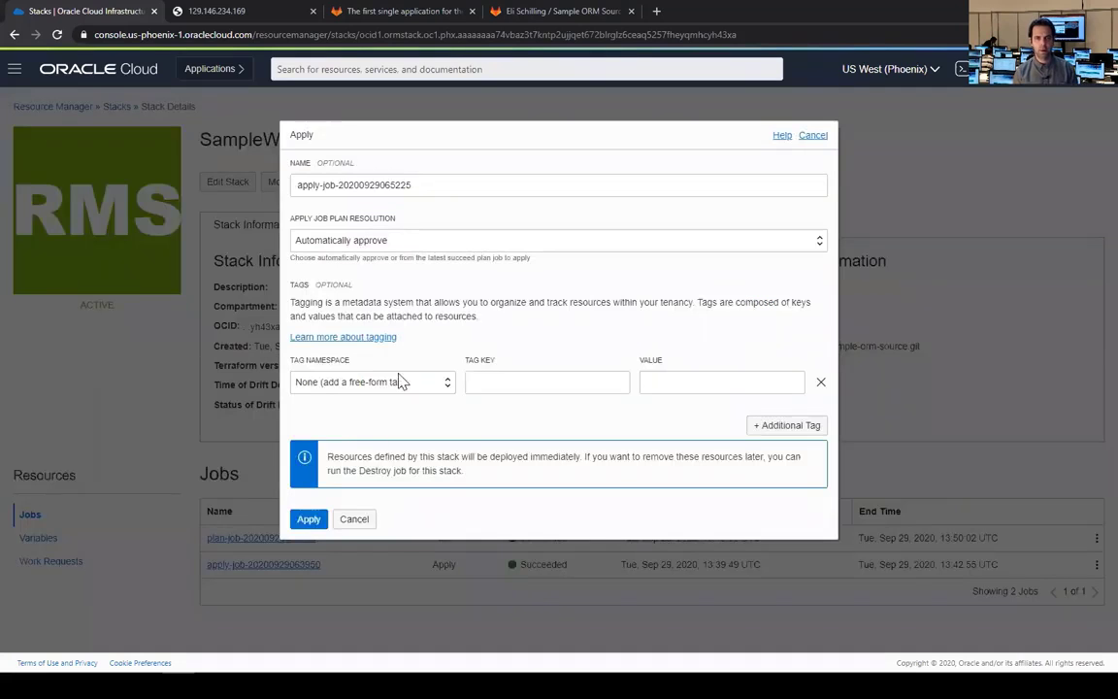
pyautogui.click(306, 522)
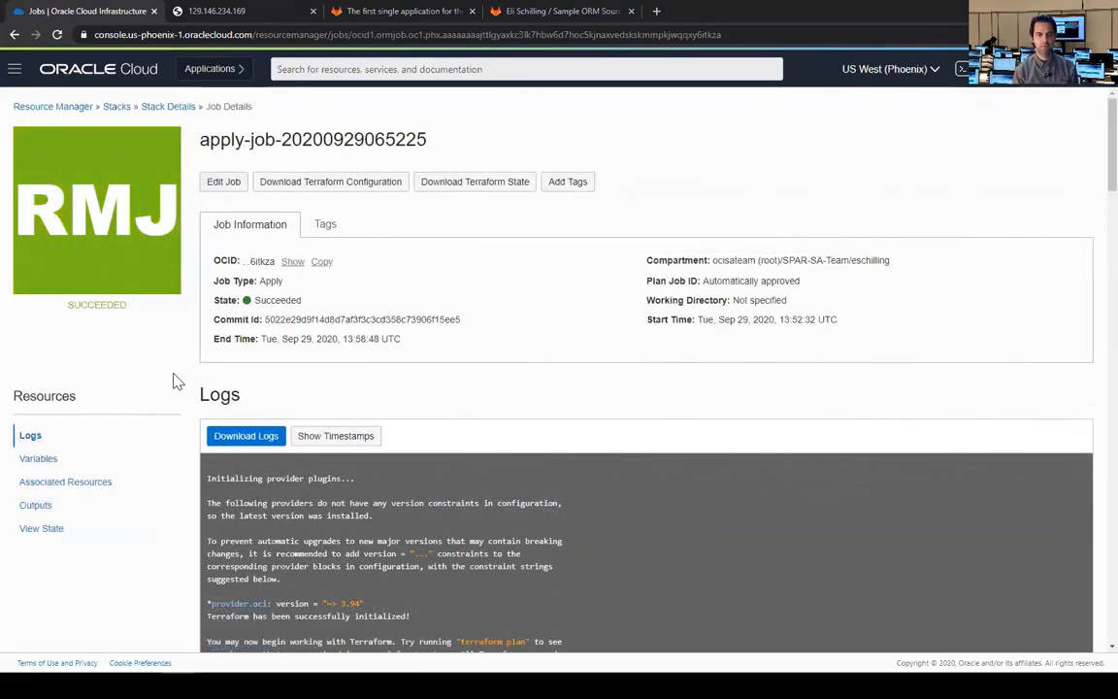
# Read through the apply job's log down to its outputs and view the deployed web page at 129.146.234.169
pyautogui.scroll(-15, 192, 497)
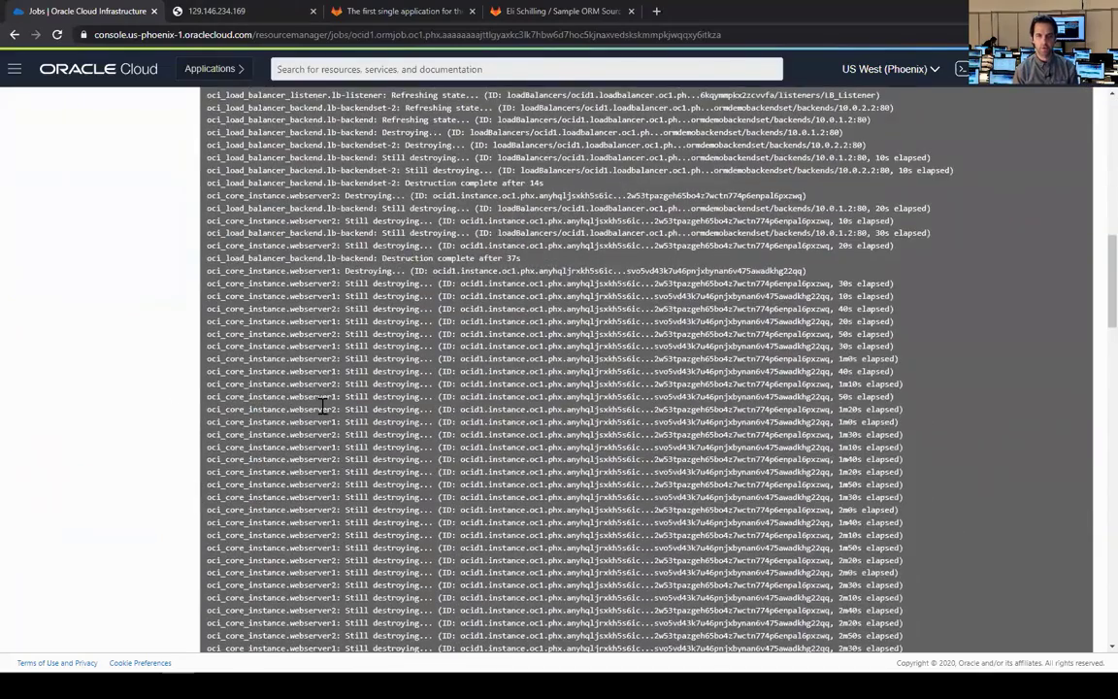
pyautogui.scroll(-5, 163, 437)
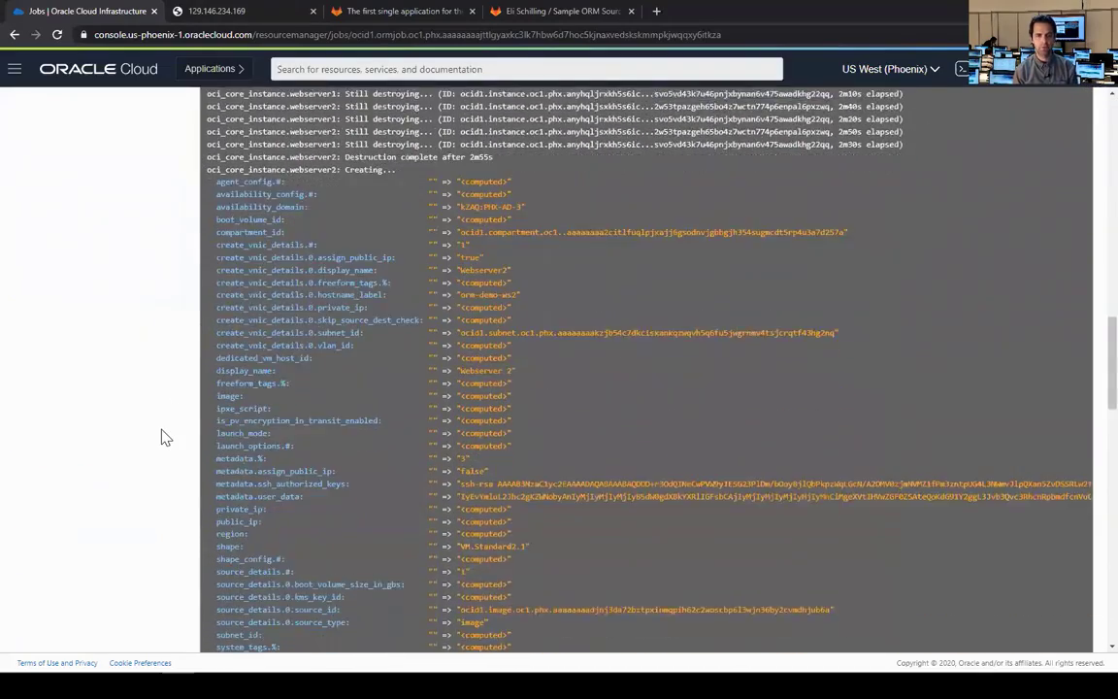
pyautogui.scroll(-8, 163, 436)
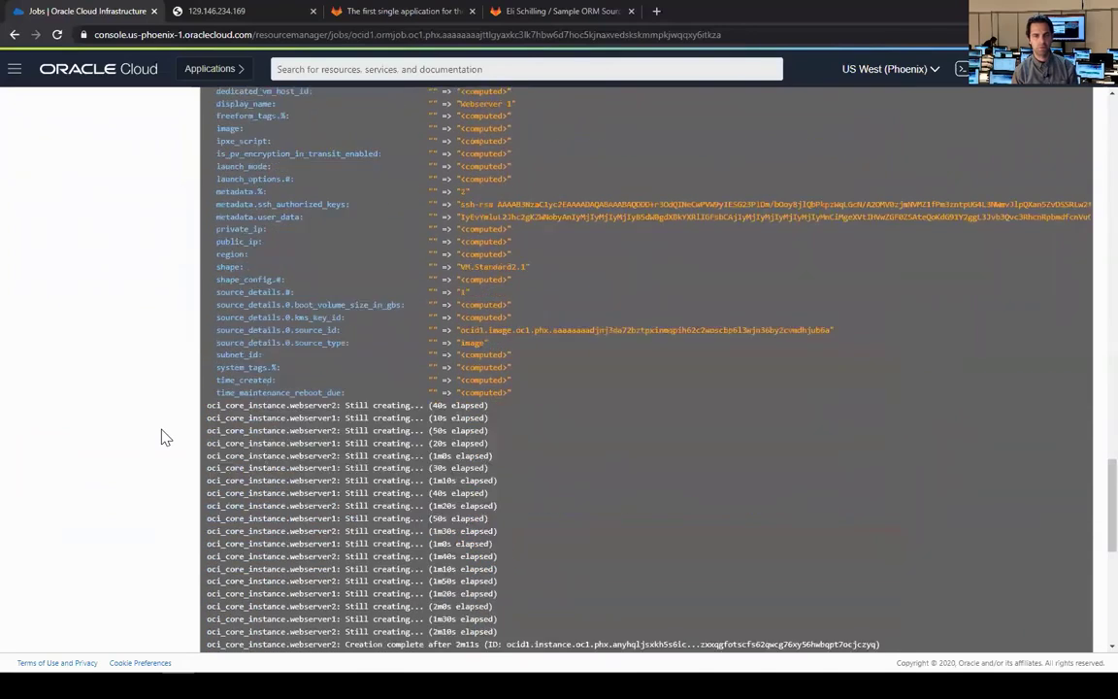
pyautogui.scroll(-10, 163, 437)
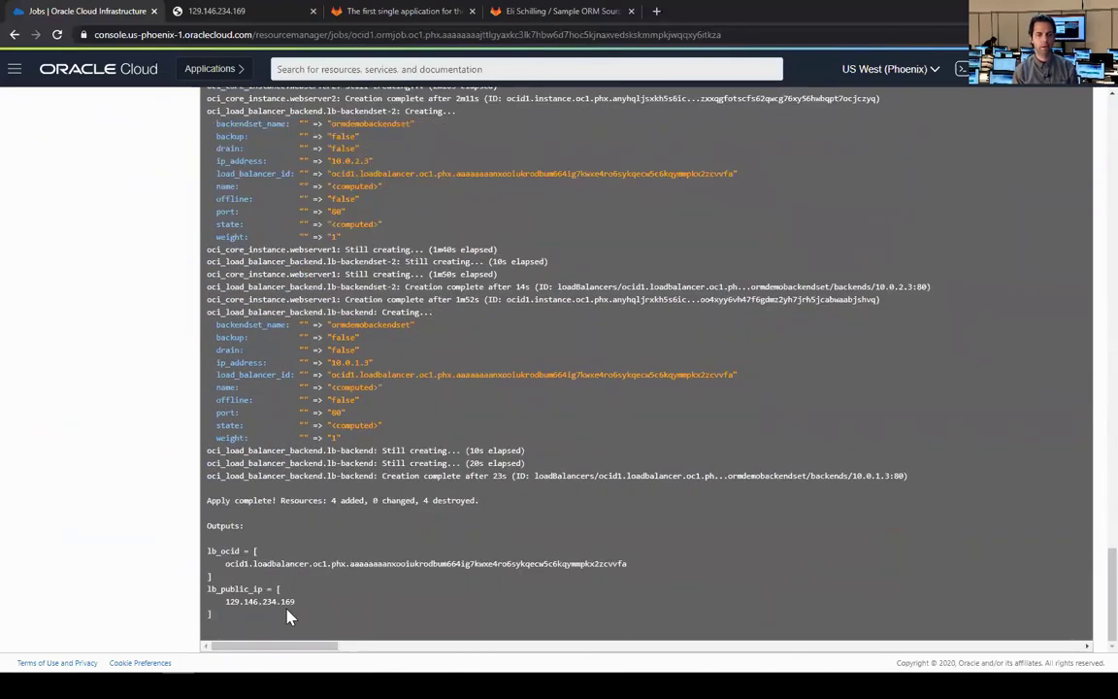
pyautogui.click(194, 14)
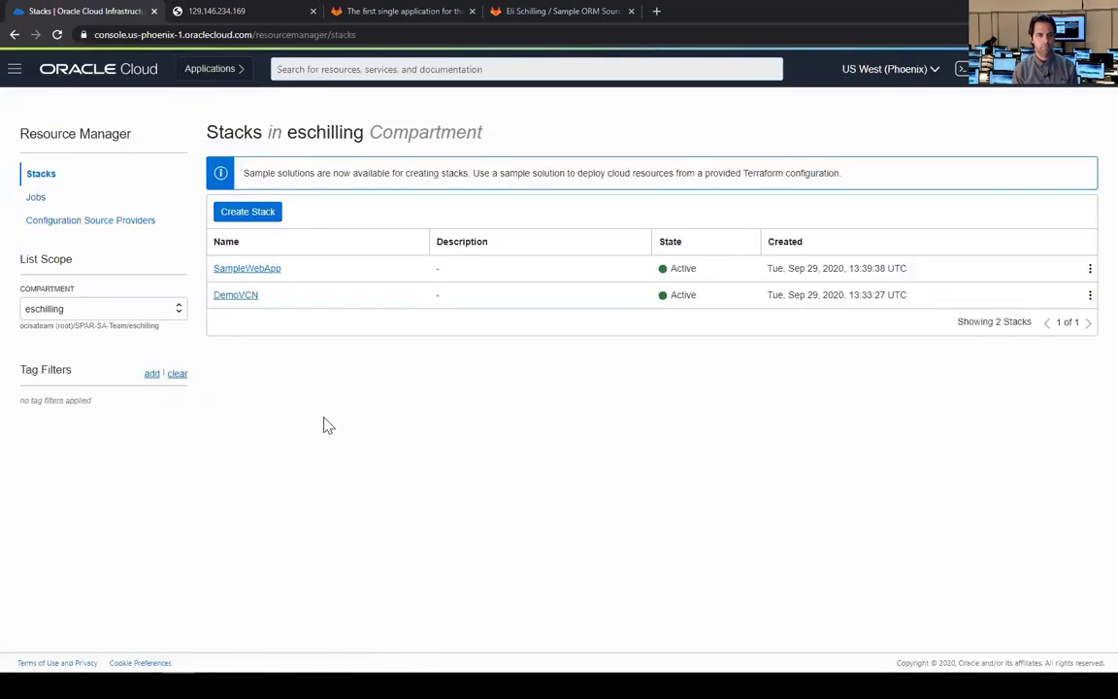
# Begin a new Resource Manager stack from an existing compartment, choosing the compartment that holds the current stacks for resource discovery
pyautogui.click(250, 214)
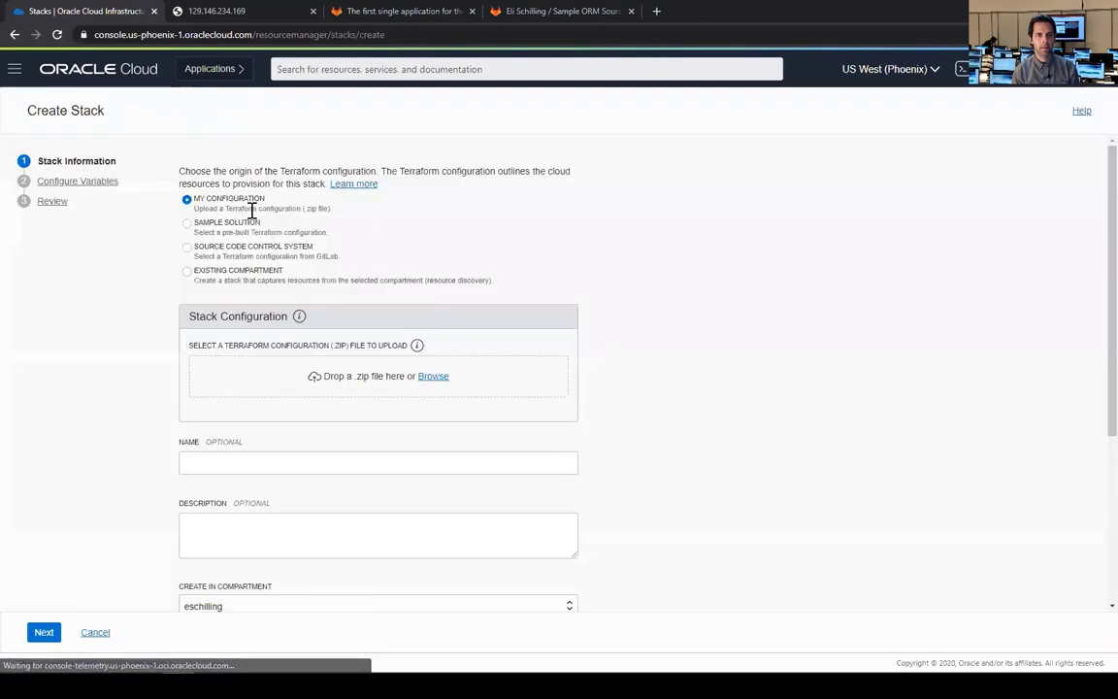
pyautogui.click(186, 272)
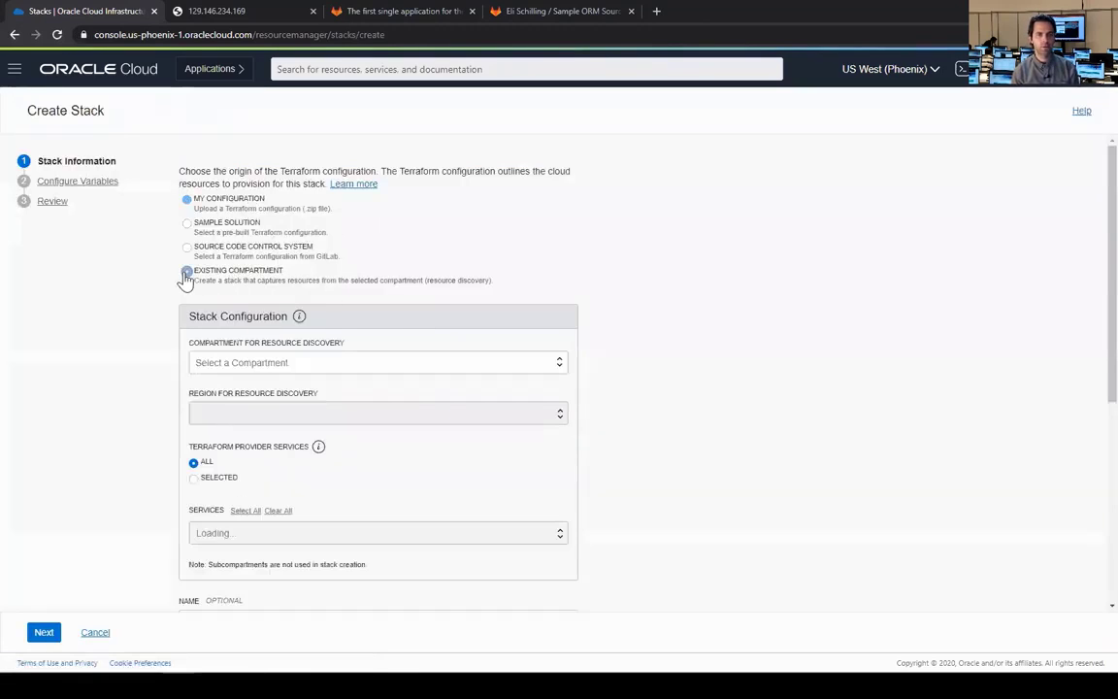
pyautogui.click(561, 362)
pyautogui.click(222, 381)
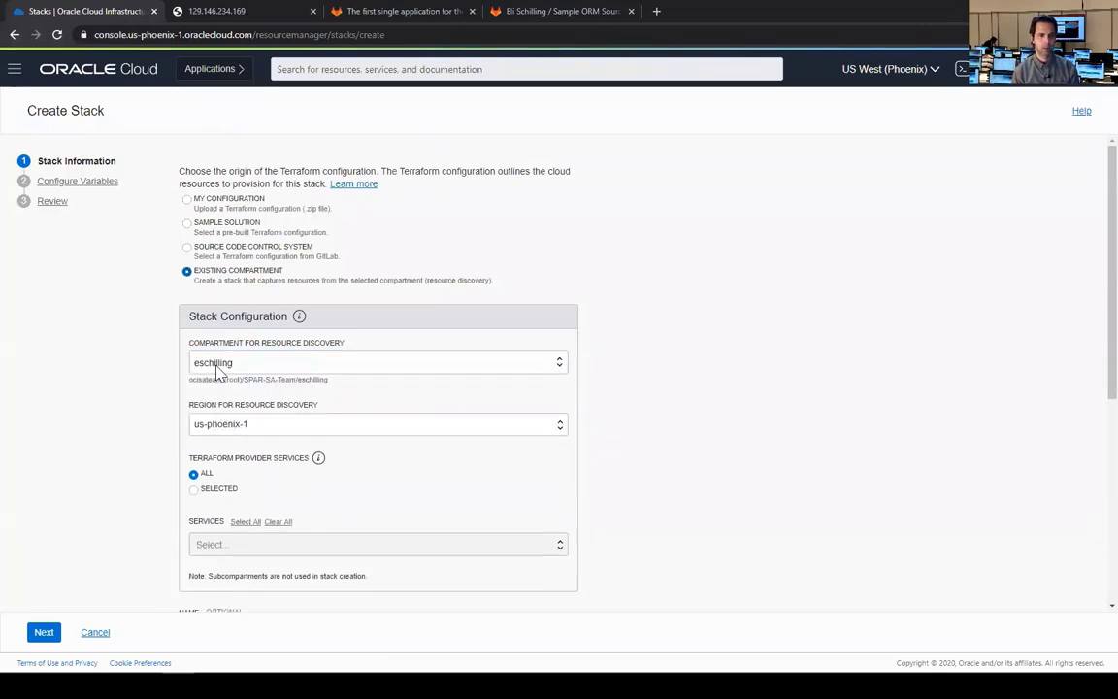
# Name the stack Sample-FromCompartment, keep all Terraform provider services included, and create it
pyautogui.scroll(-1, 229, 486)
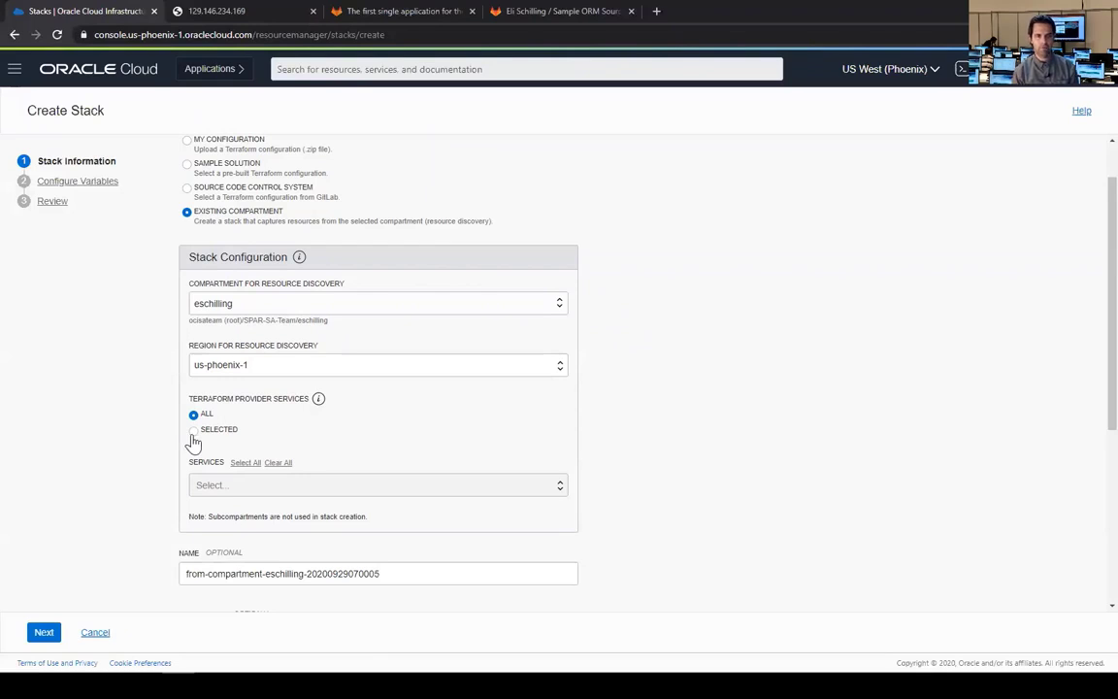
pyautogui.scroll(-1, 194, 441)
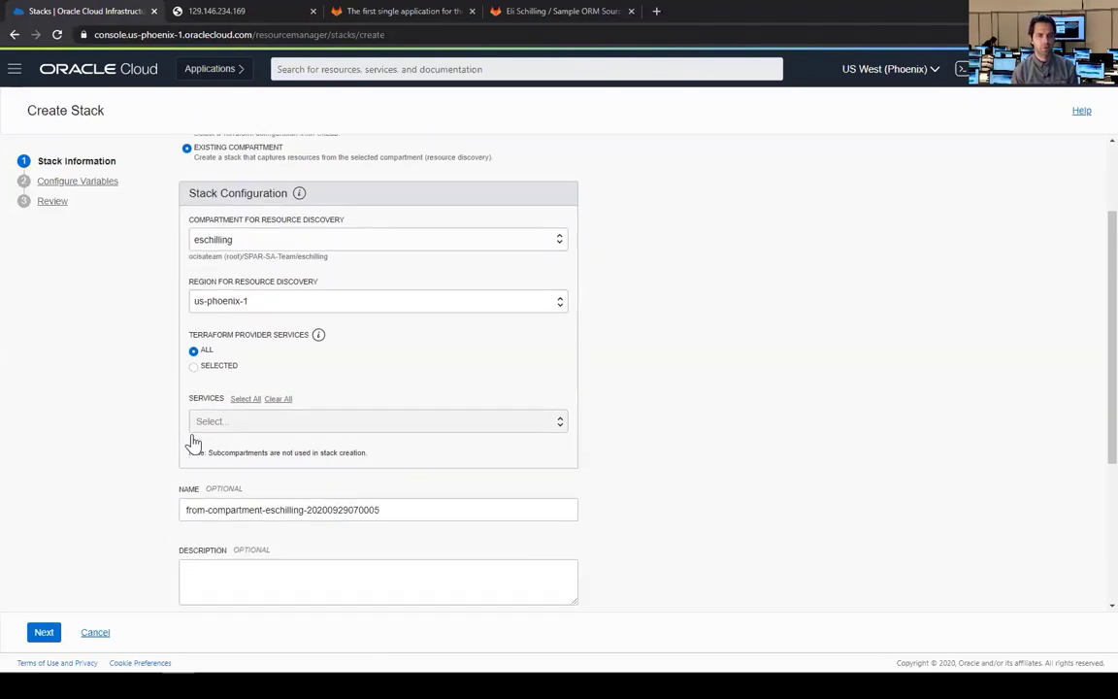
pyautogui.scroll(-1, 241, 500)
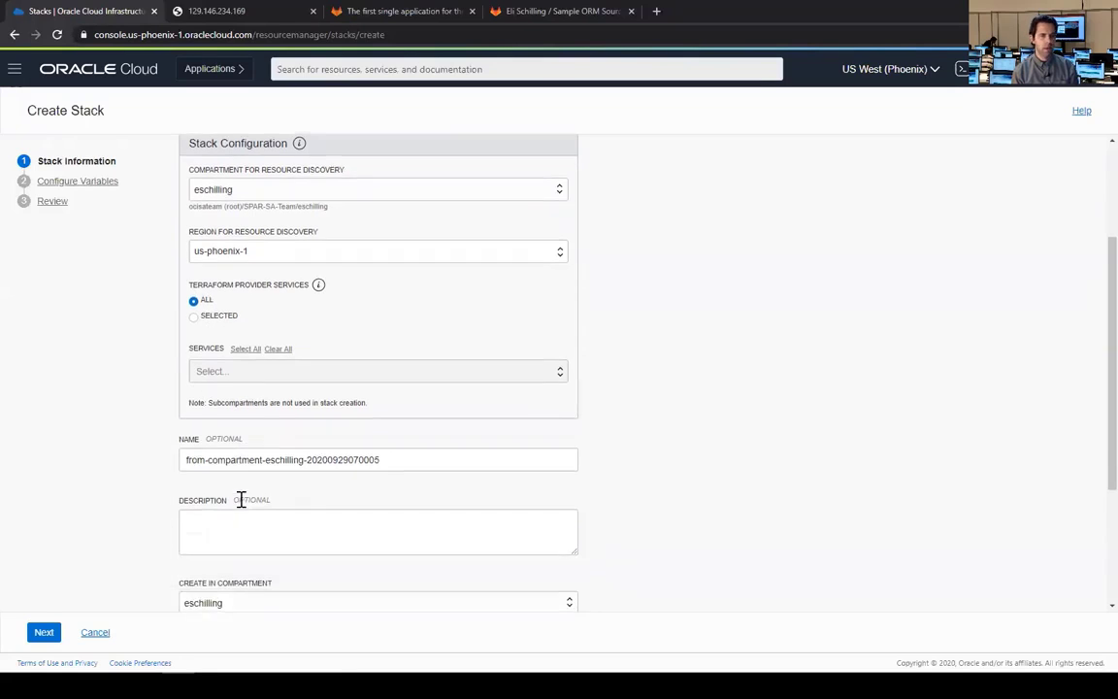
pyautogui.moveTo(387, 449); pyautogui.dragTo(174, 449)
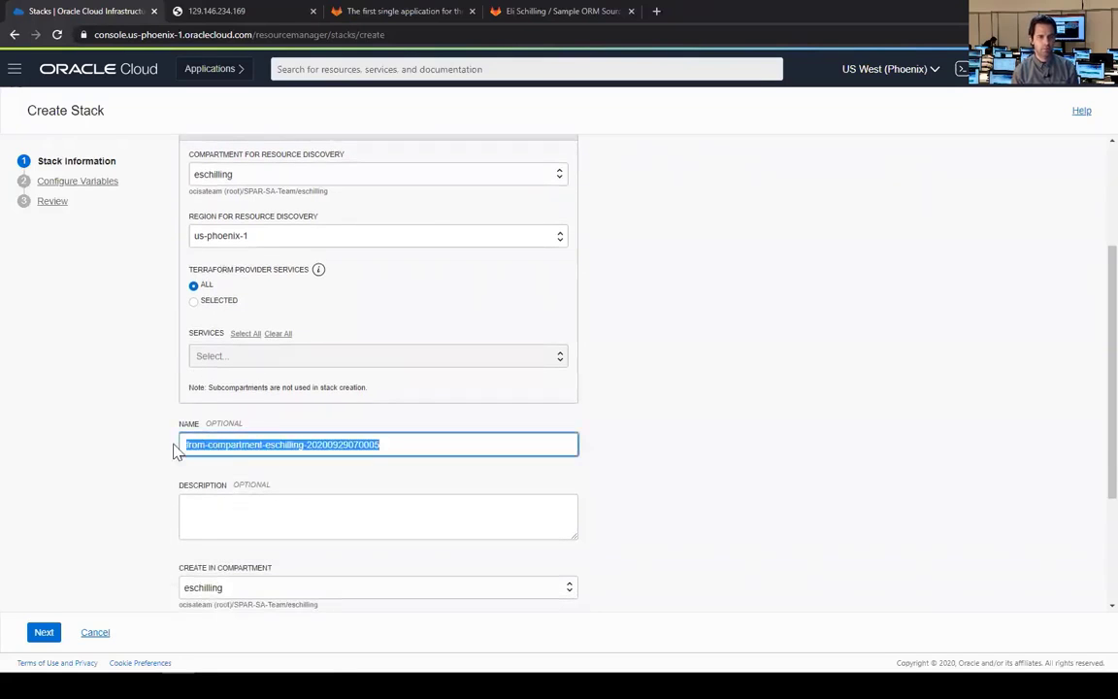
pyautogui.write('Sample-FromCompartment')
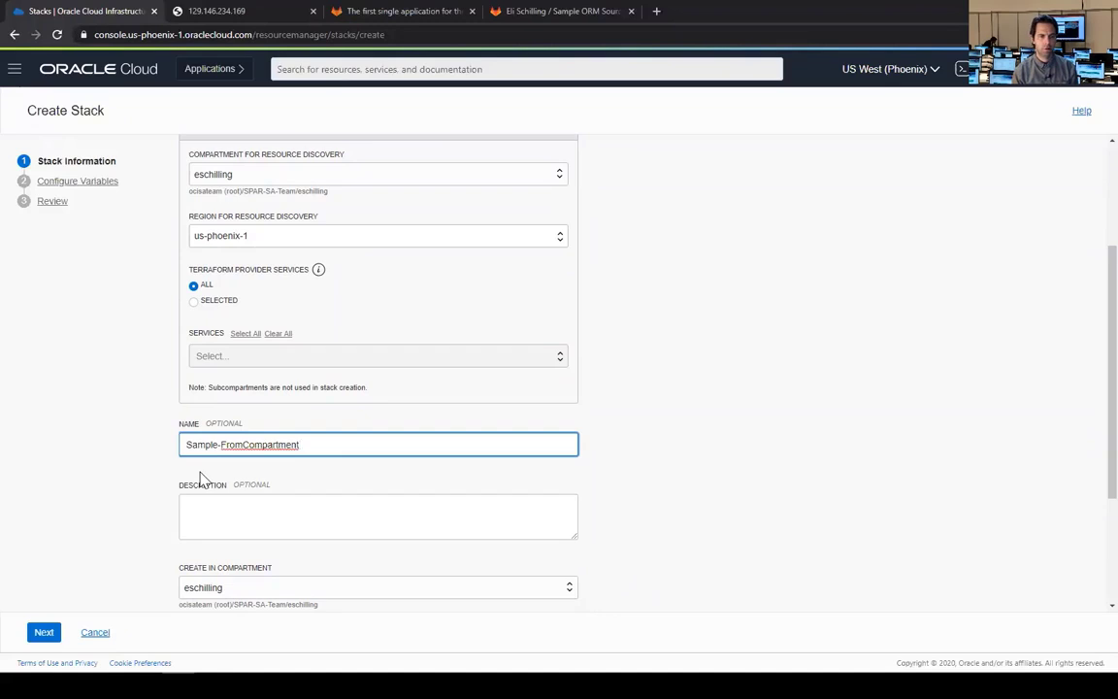
pyautogui.scroll(-1, 202, 477)
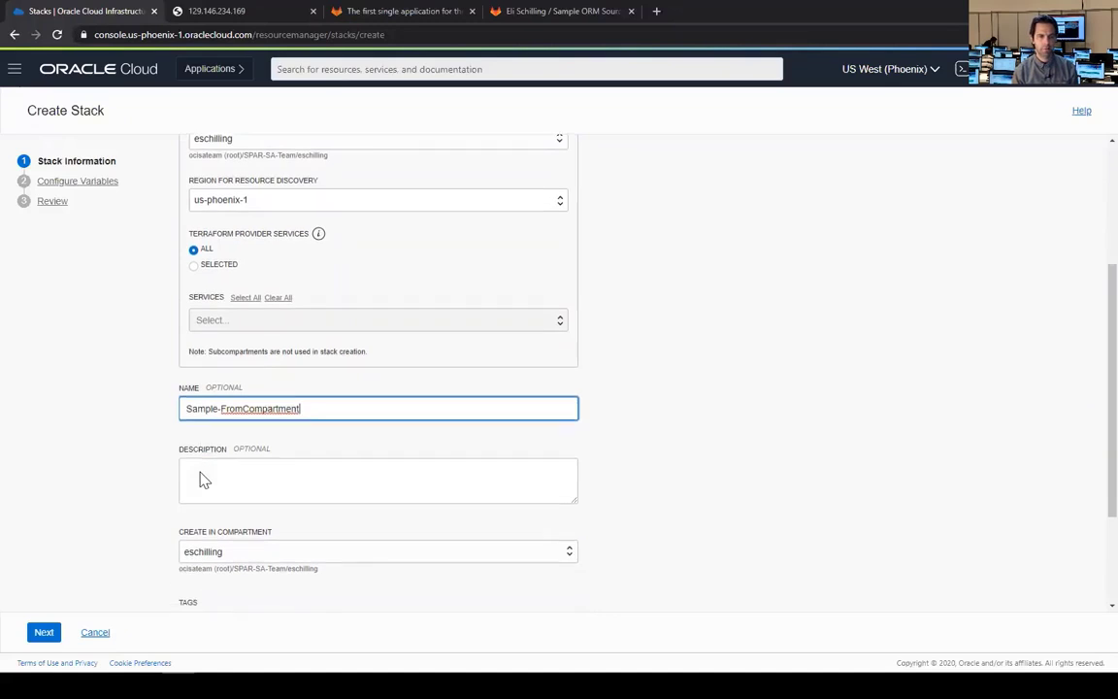
pyautogui.click(45, 633)
pyautogui.click(88, 635)
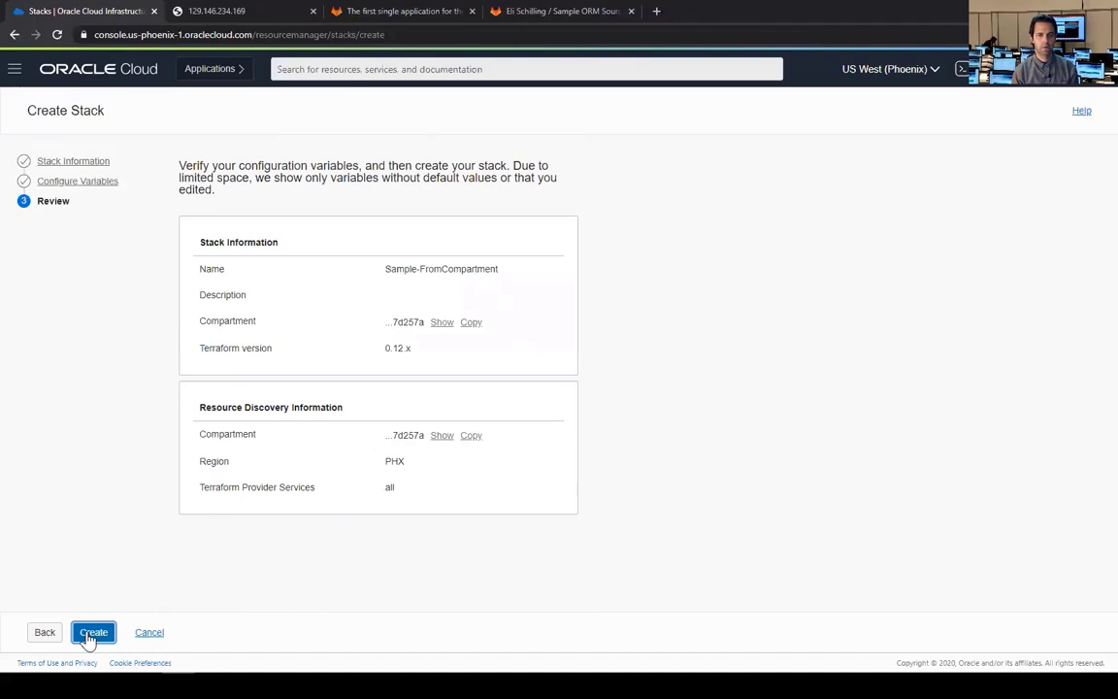
pyautogui.click(88, 636)
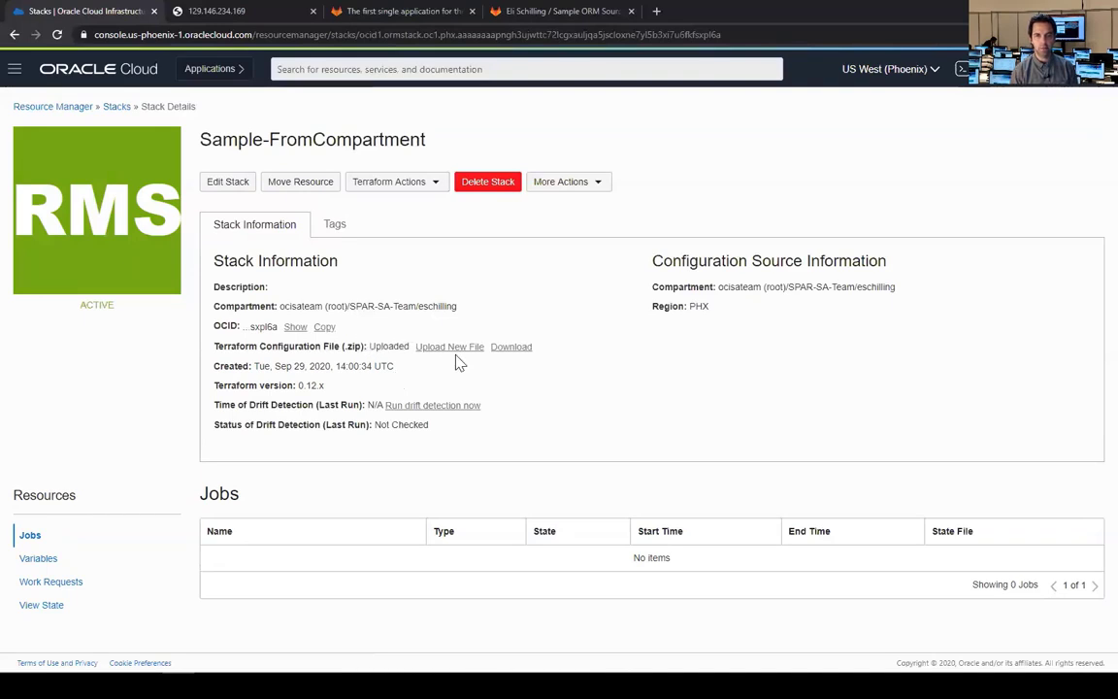
# Download the Sample-FromCompartment stack's Terraform configuration zip, then open the archive in an enlarged window and look through its .tf files
pyautogui.click(511, 347)
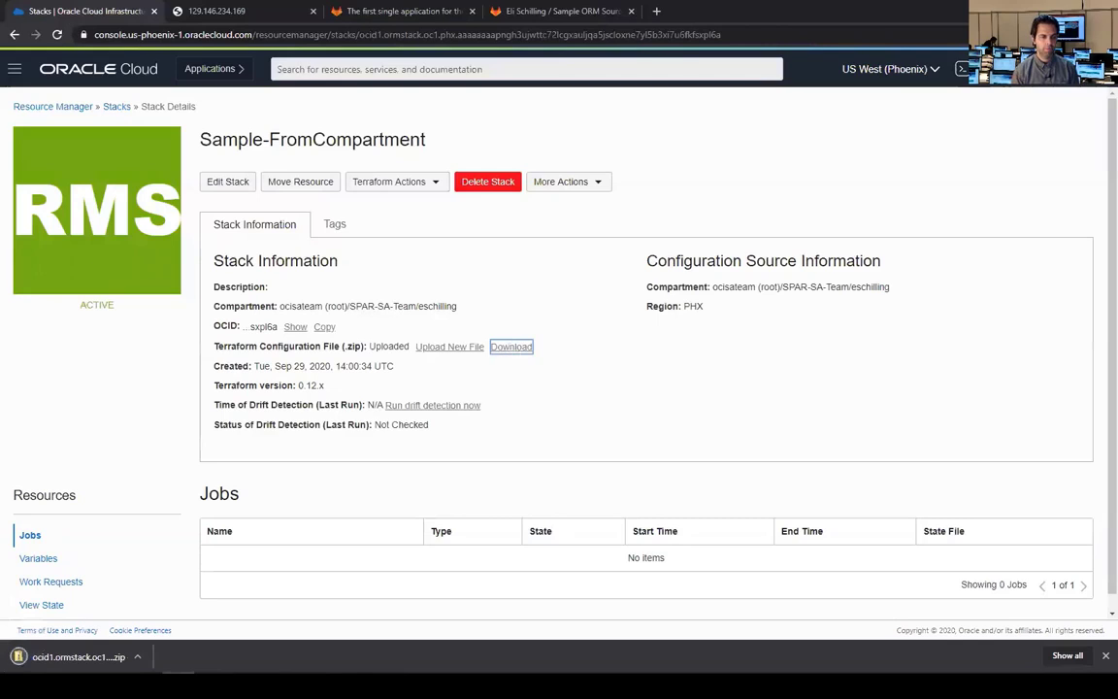
pyautogui.click(78, 656)
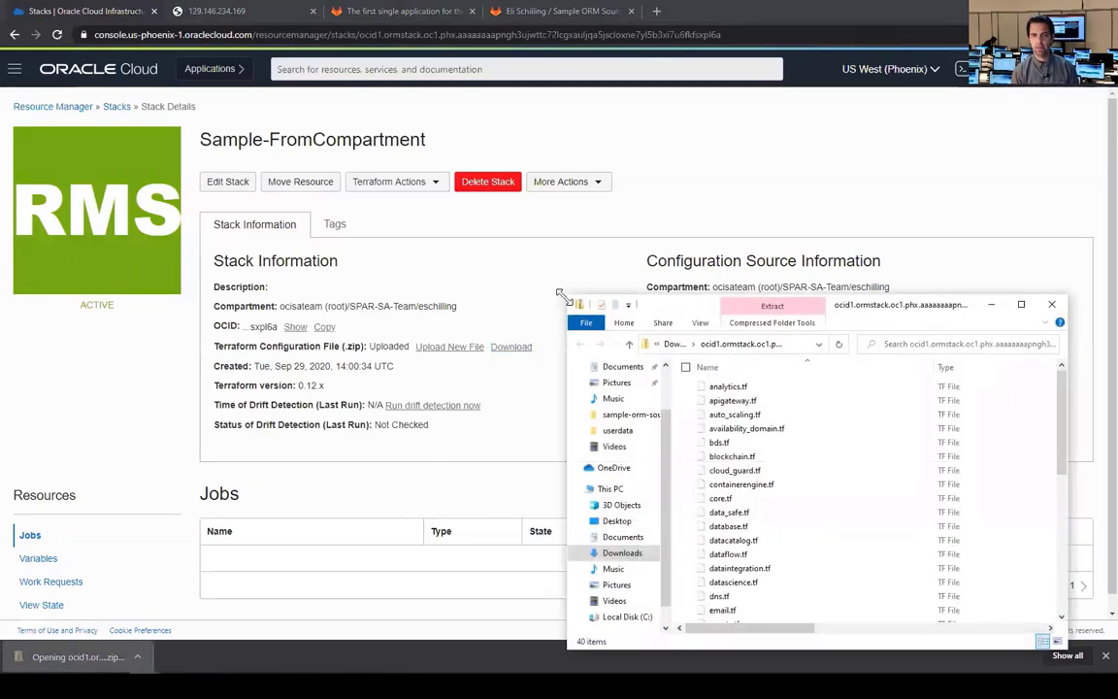
pyautogui.moveTo(560, 294); pyautogui.dragTo(235, 168)
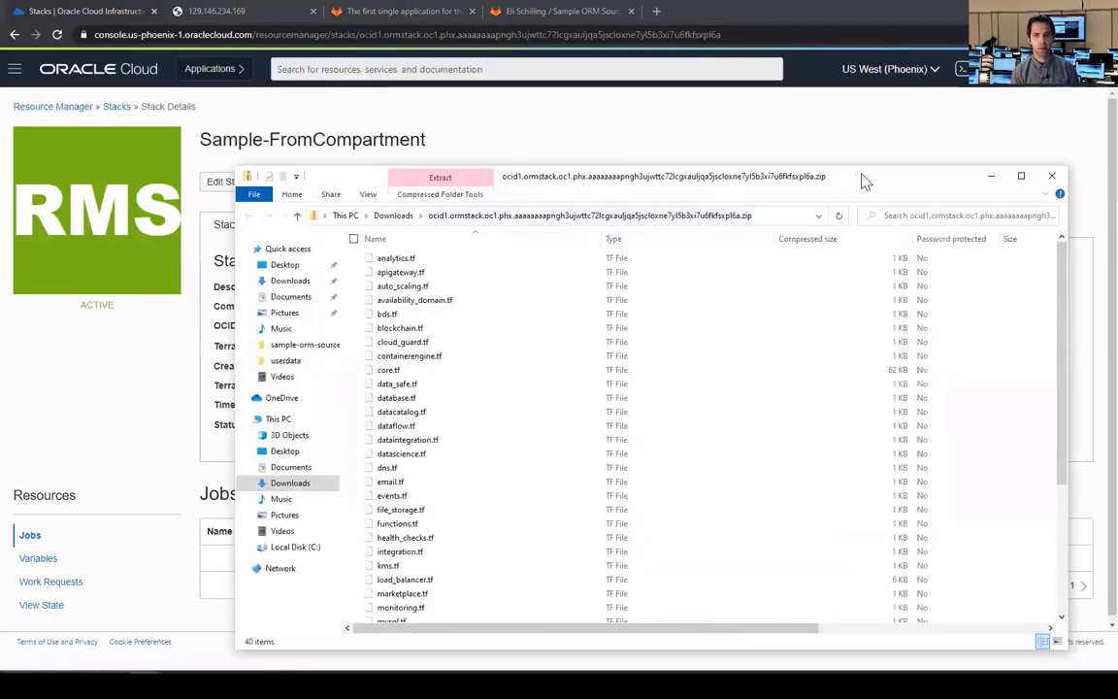
pyautogui.moveTo(865, 181); pyautogui.dragTo(743, 143)
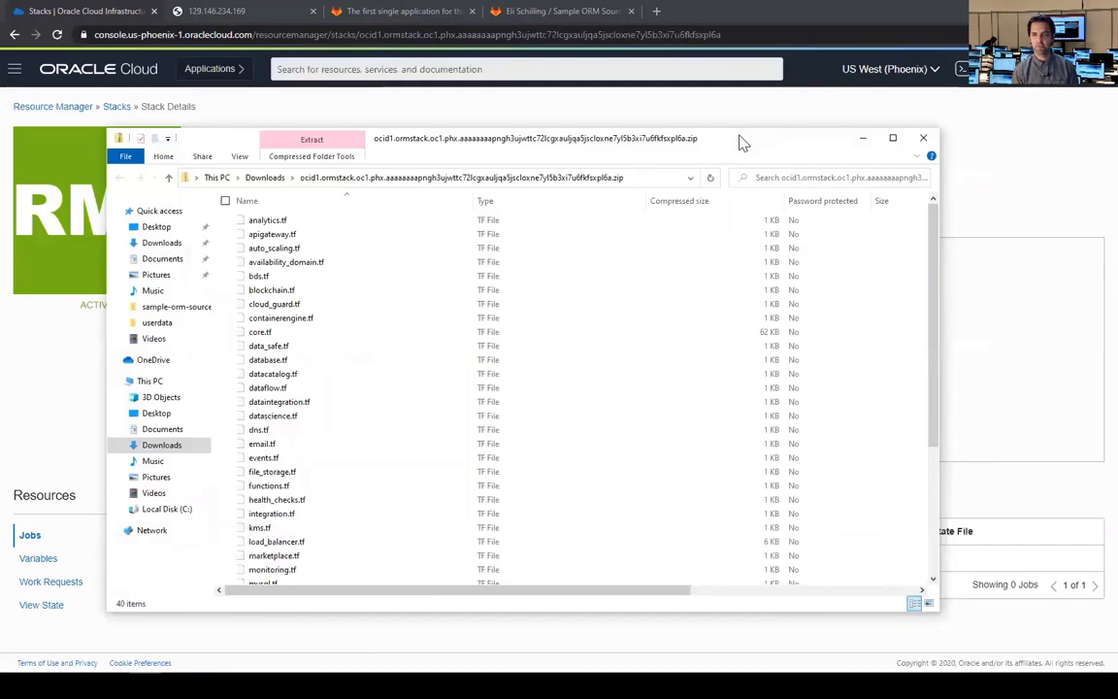
pyautogui.scroll(-2, 619, 305)
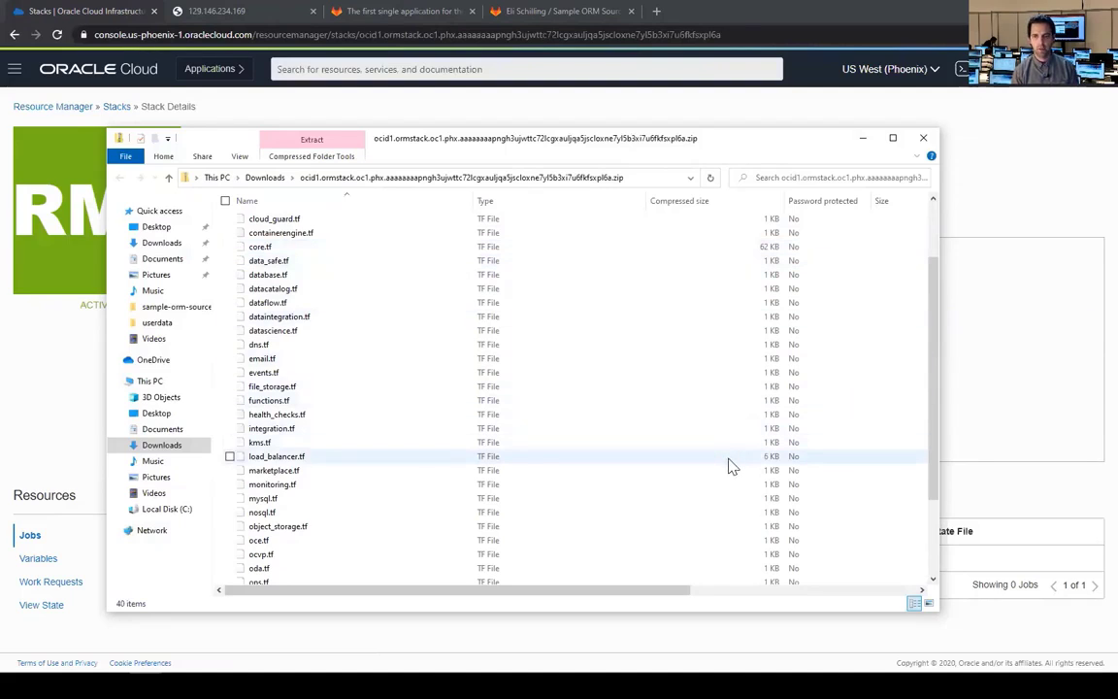
pyautogui.scroll(-3, 731, 466)
pyautogui.scroll(5, 730, 465)
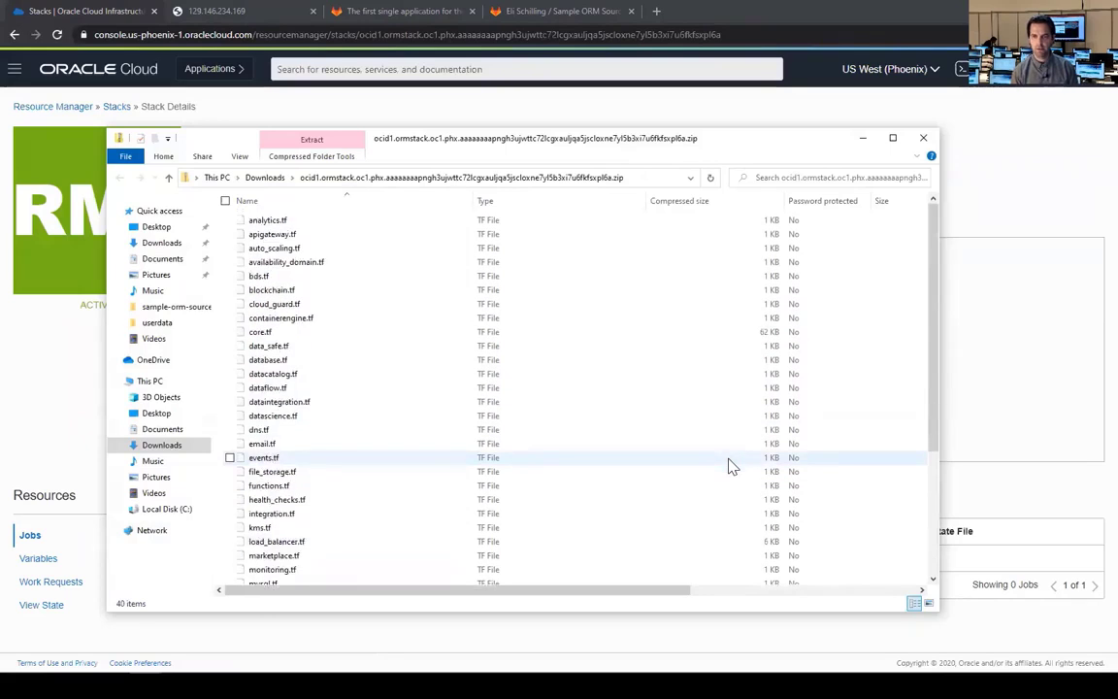
# Open core.tf from the downloaded archive in Notepad to view the discovered resource definitions
pyautogui.doubleClick(289, 332)
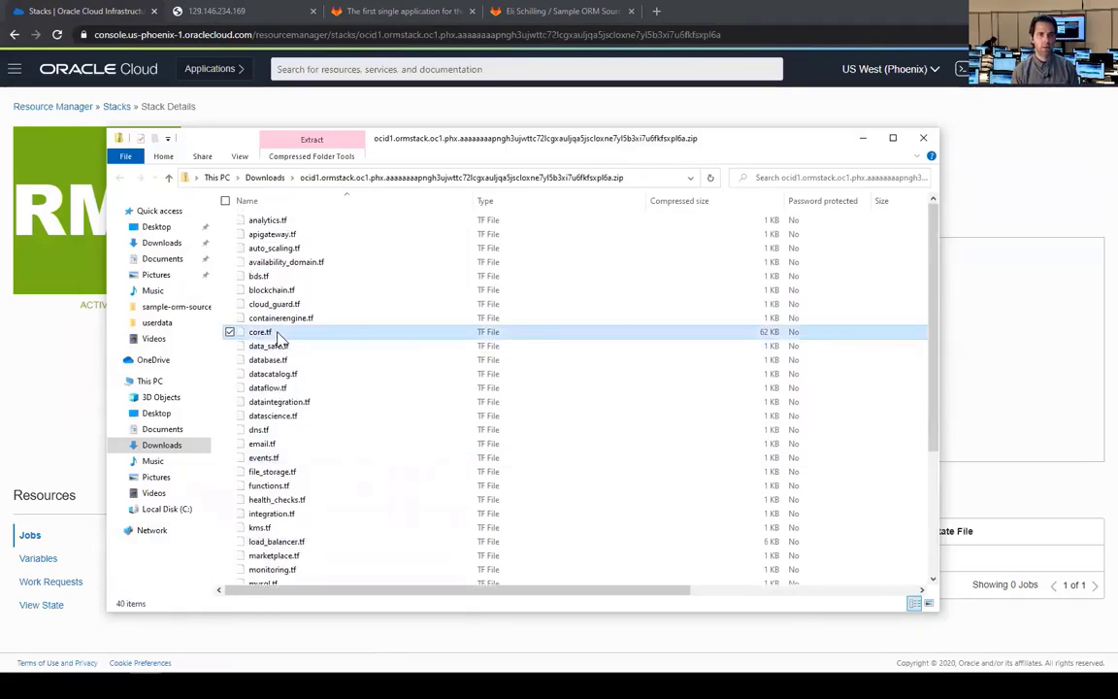
pyautogui.click(382, 329)
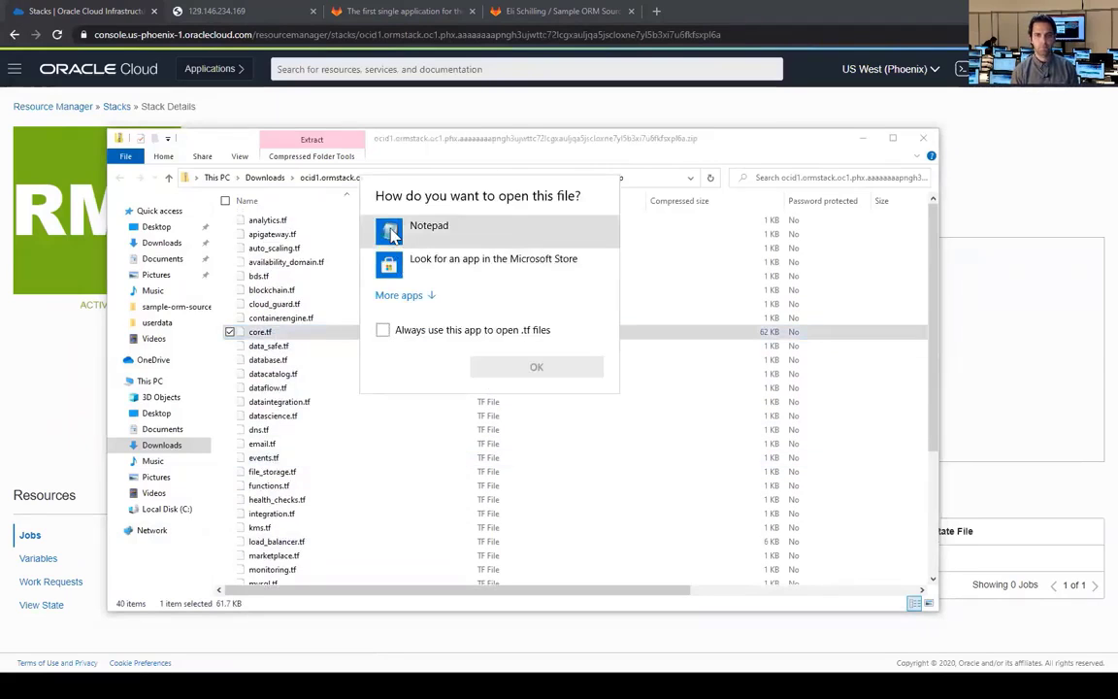
pyautogui.doubleClick(408, 227)
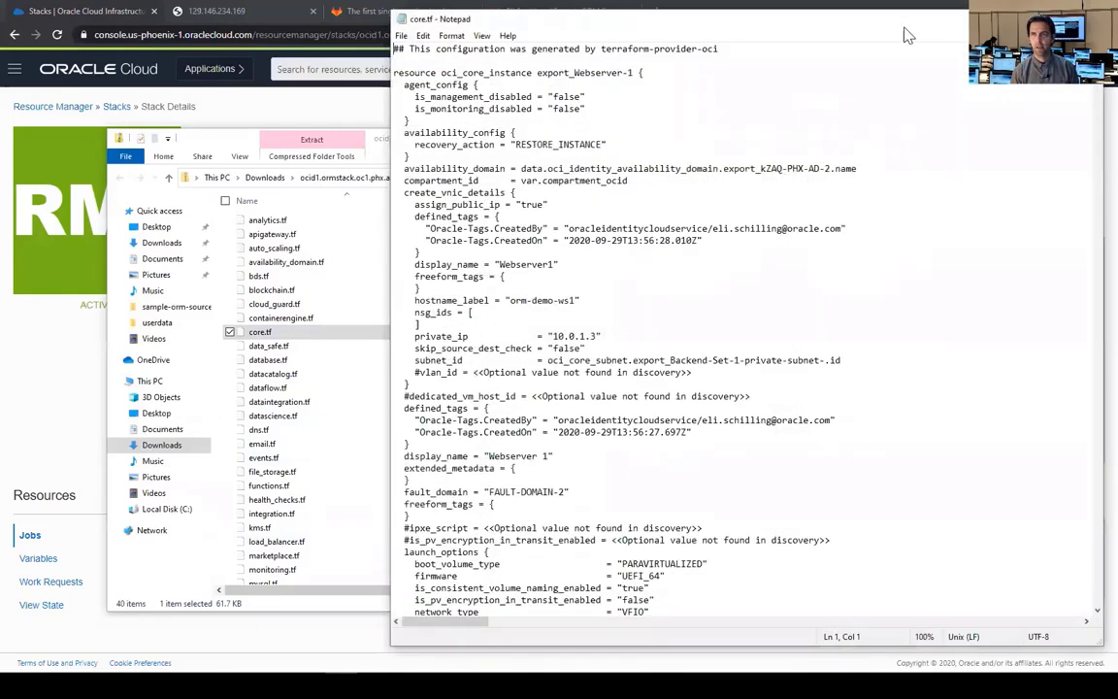